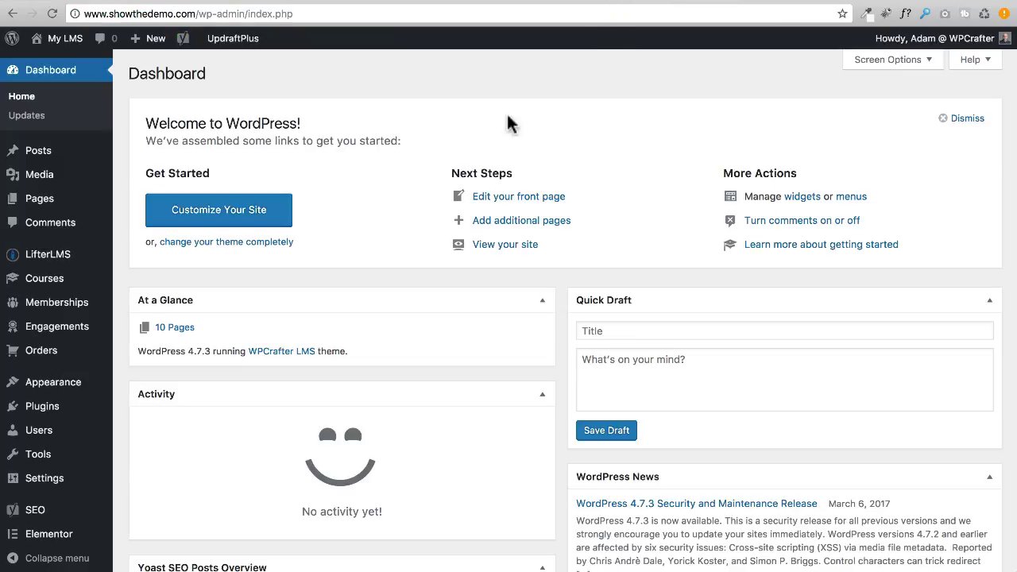
Start a new coupon from Orders > Coupons, showing the default Percentage Discount and Any Access Plan settings.
mouse_move(93, 333)
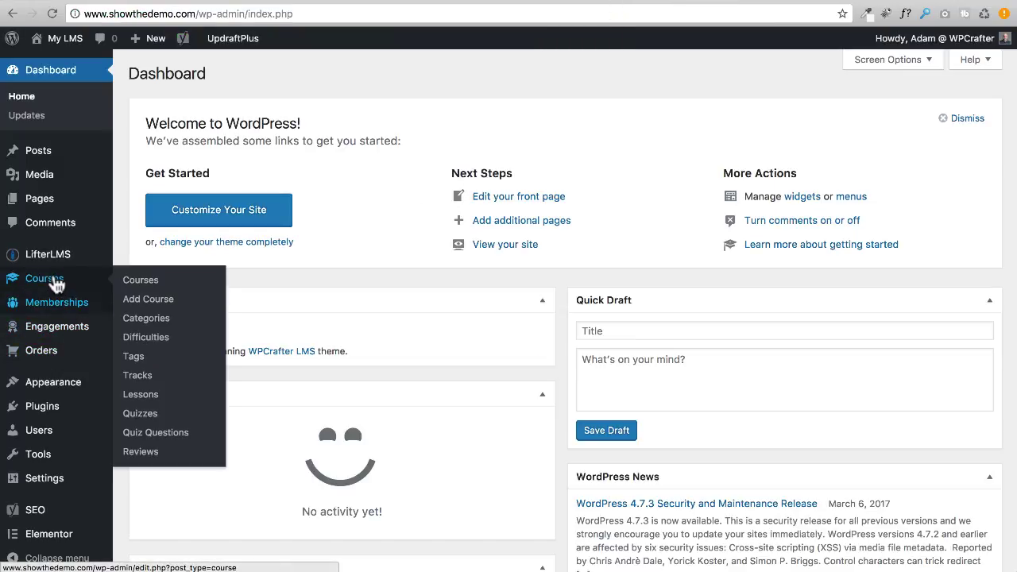
mouse_move(61, 263)
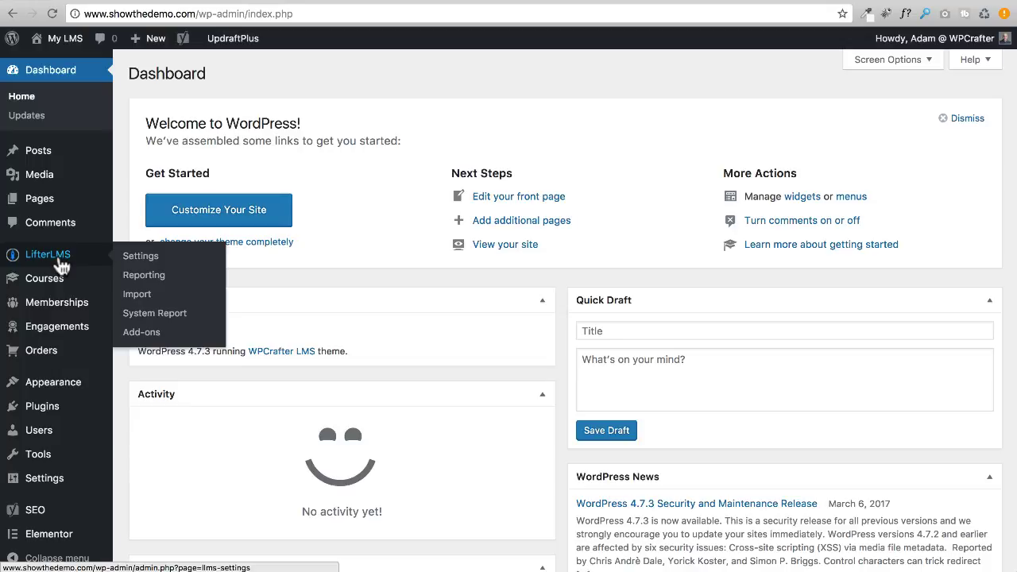
mouse_move(61, 354)
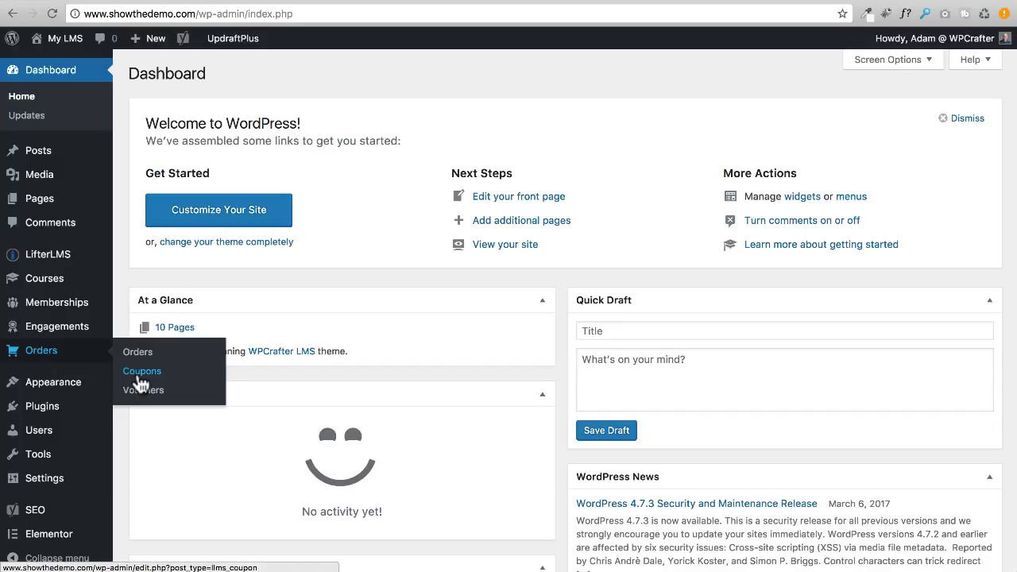
click(139, 380)
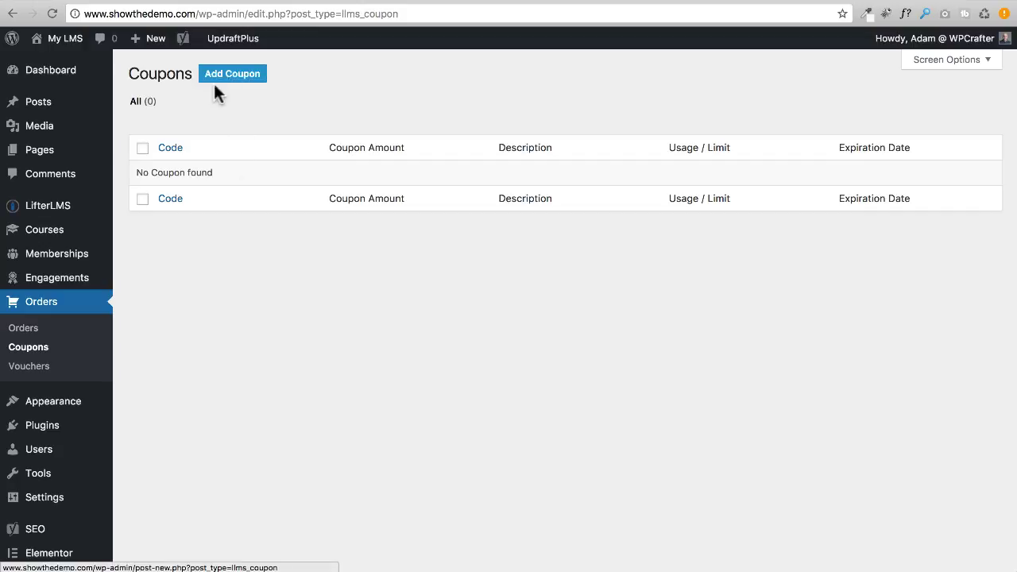
click(224, 70)
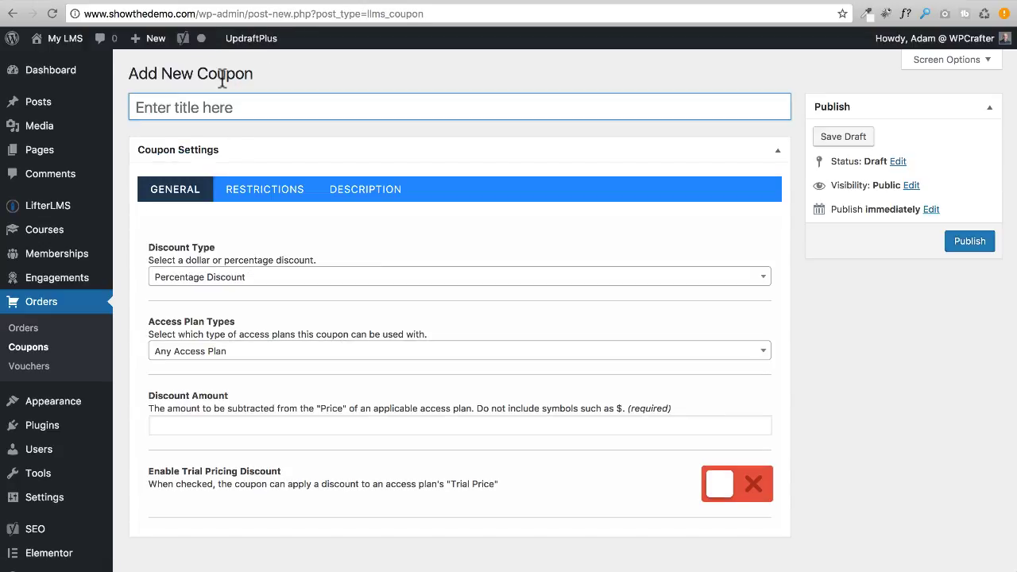
click(197, 214)
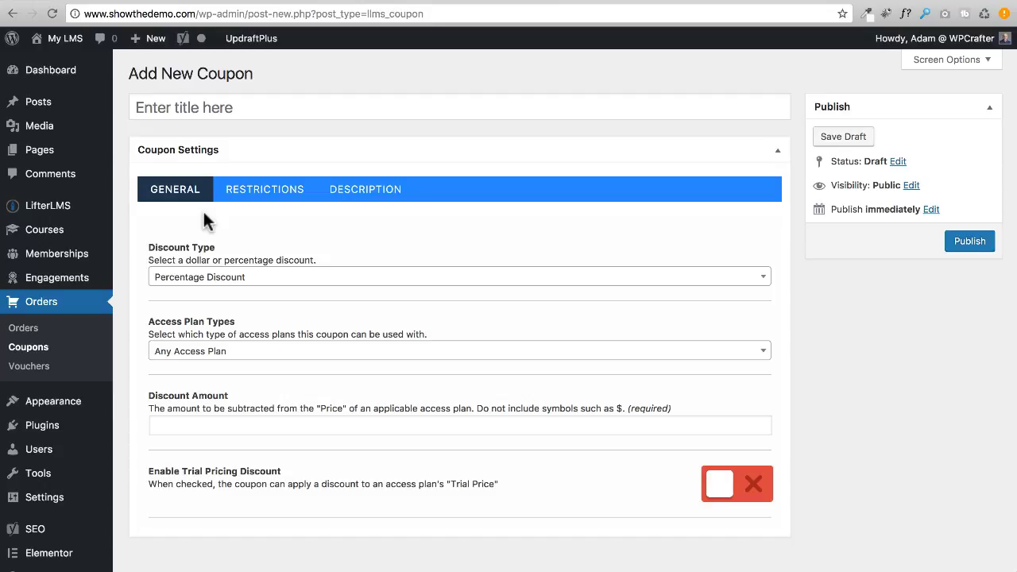
scroll(215, 209, down, 2)
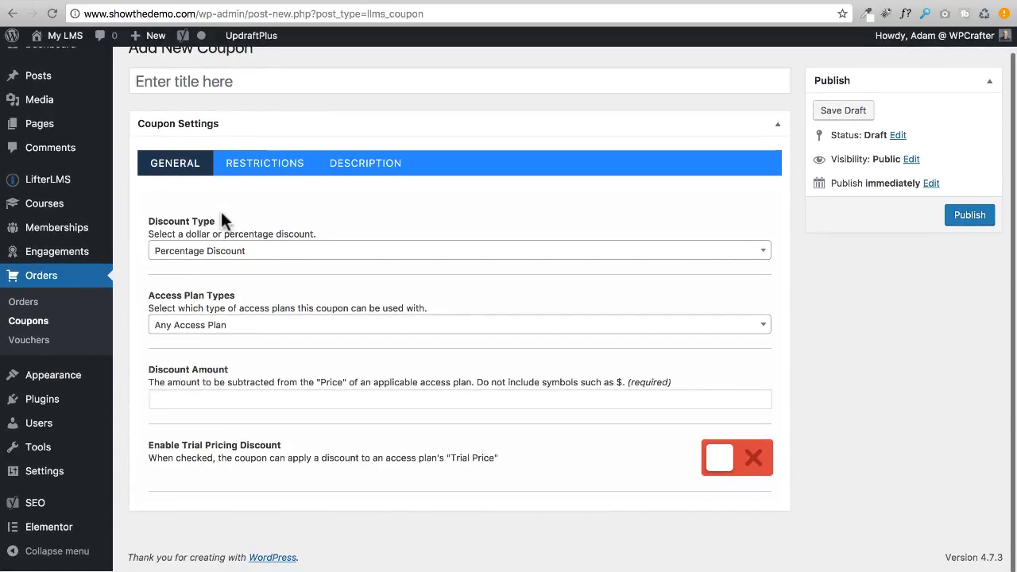
scroll(222, 221, up, 1)
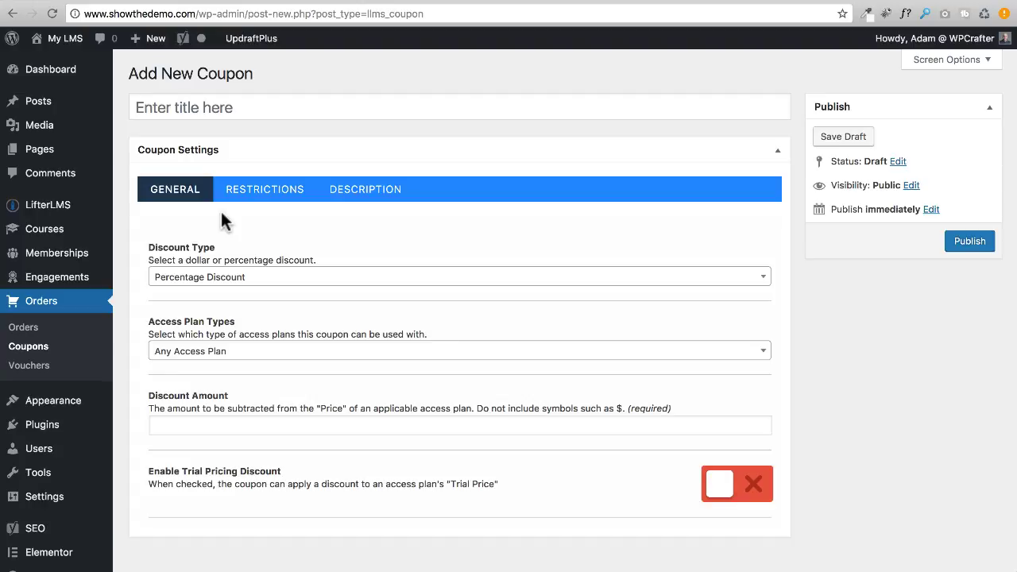
Keep the coupon's Percentage Discount type and its Any Access Plan type.
click(269, 285)
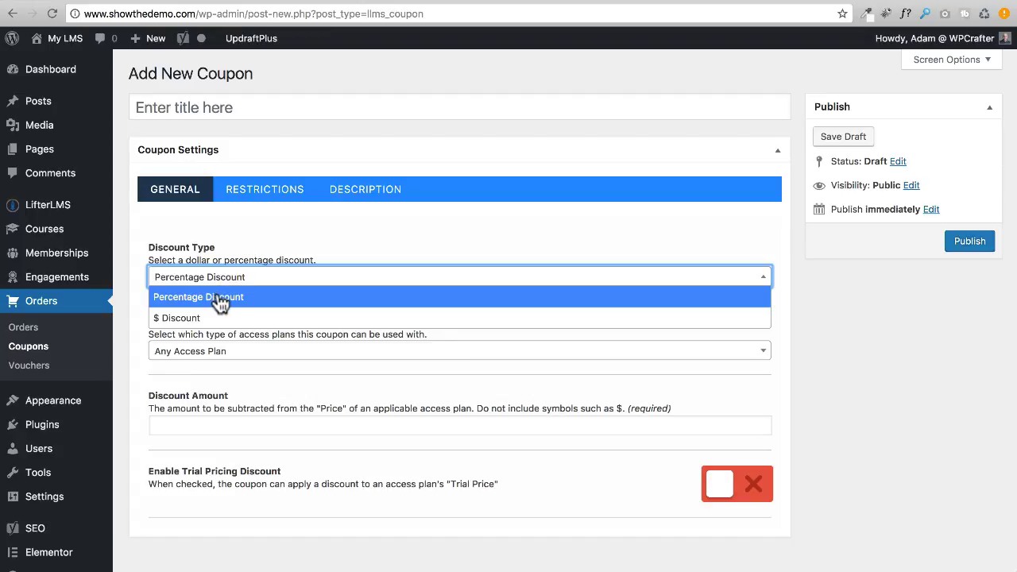
click(248, 233)
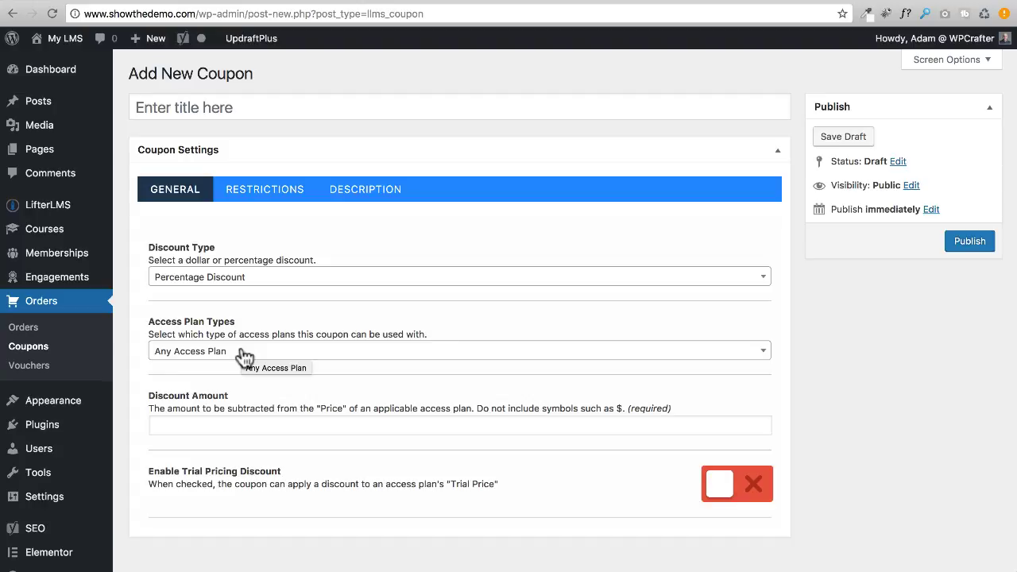
click(243, 354)
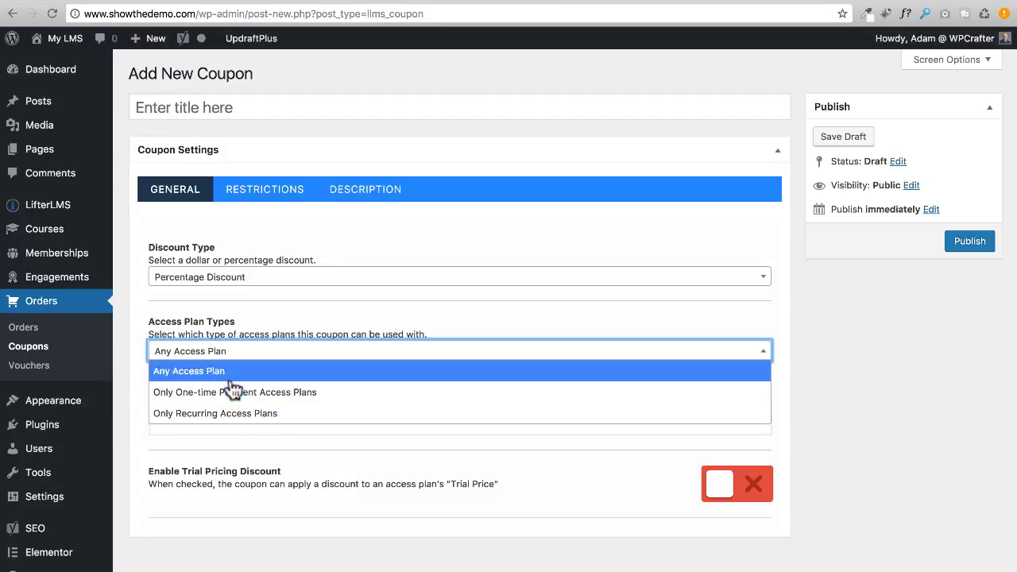
click(227, 435)
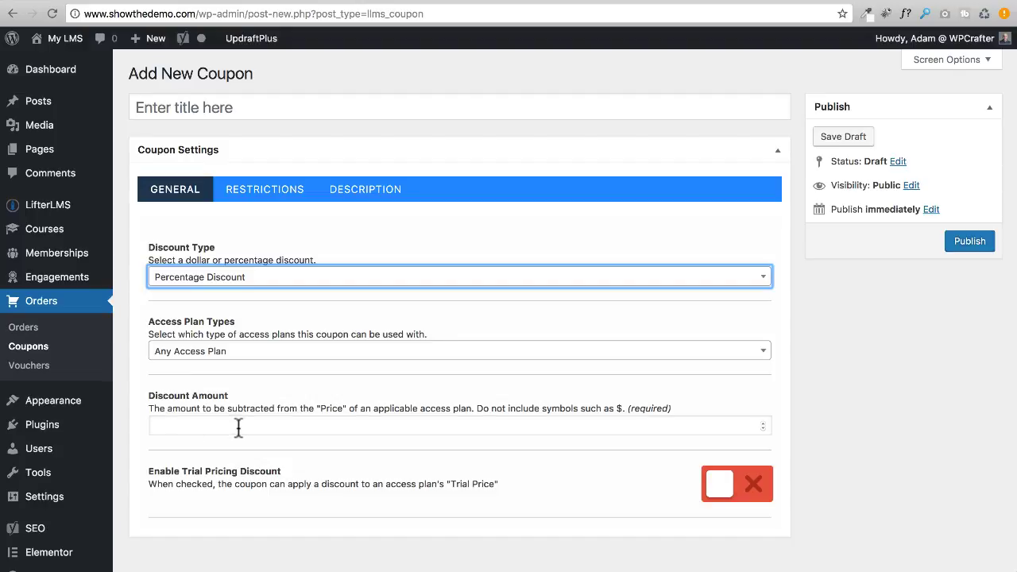
Enable Trial Pricing Discount on the coupon to reveal the Trial Discount Amount field.
click(190, 425)
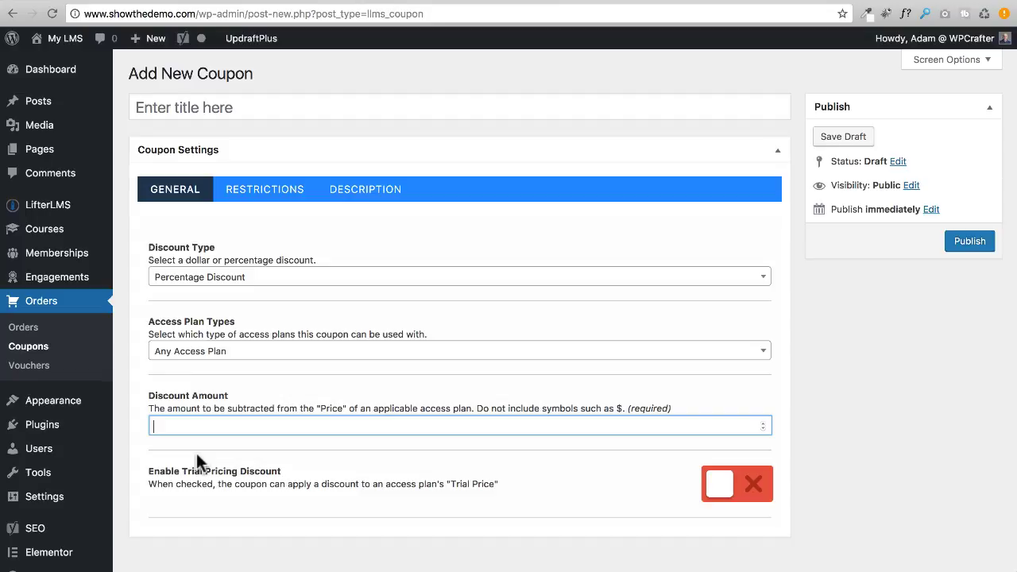
scroll(362, 449, down, 1)
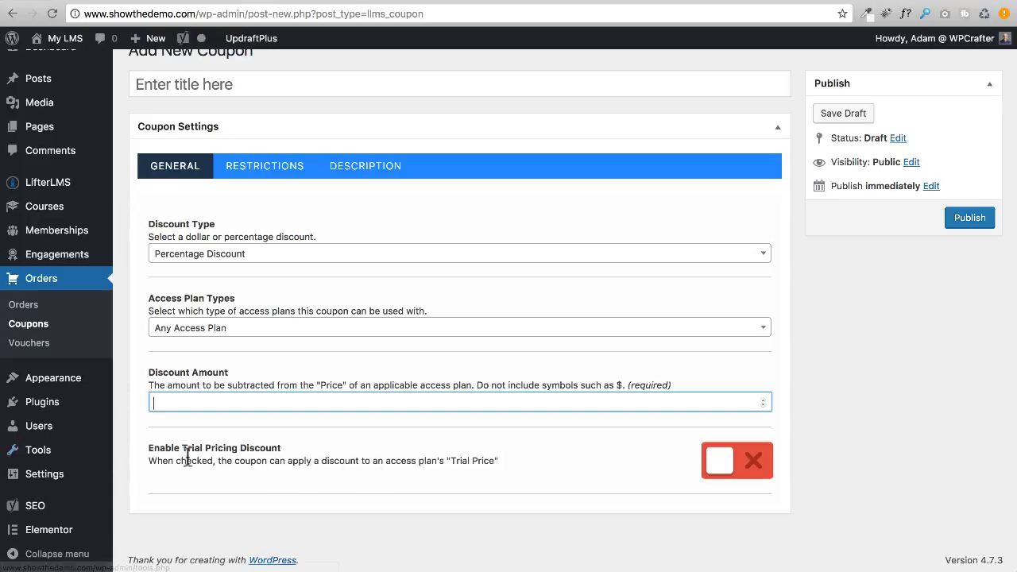
click(727, 468)
scroll(445, 421, down, 2)
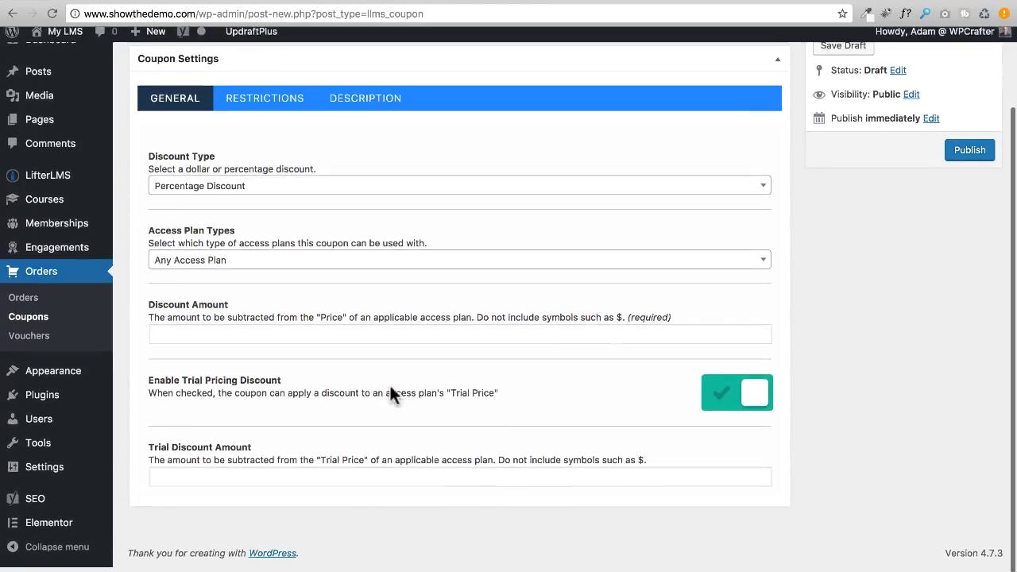
scroll(280, 472, up, 3)
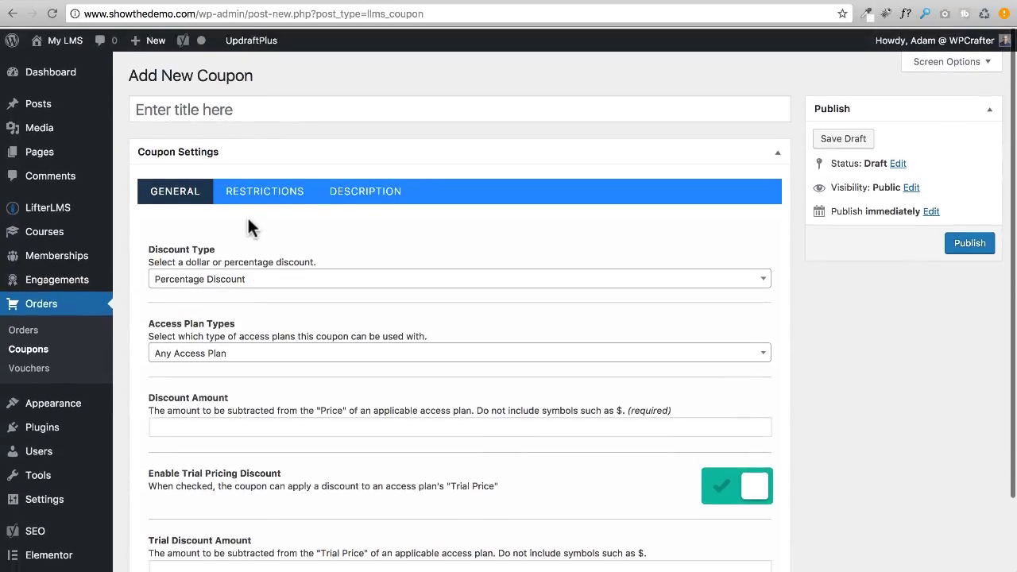
Review the coupon's course, membership, expiration and usage restrictions, then show its empty Description notes.
click(270, 198)
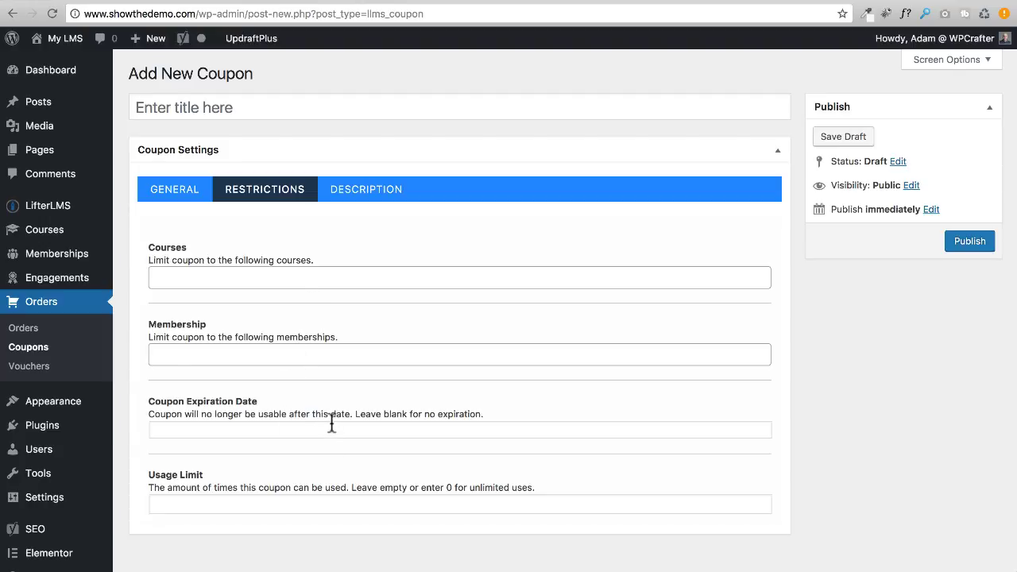
triple_click(268, 409)
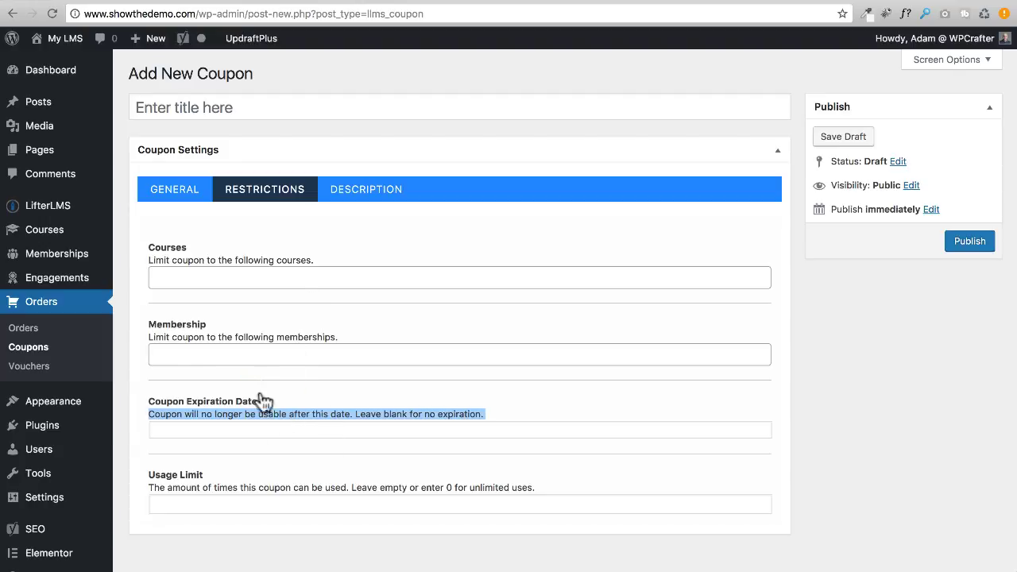
click(297, 462)
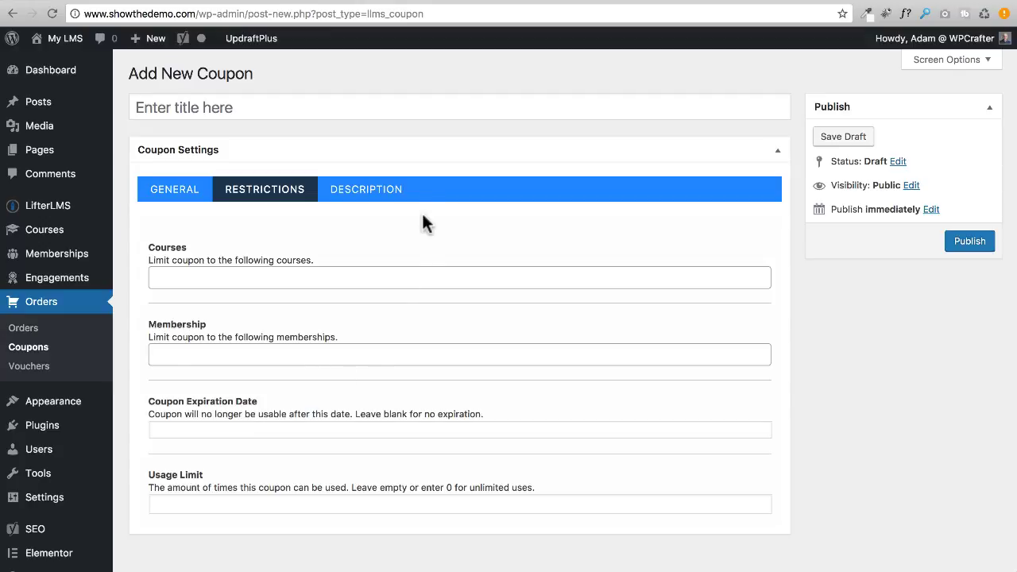
click(378, 193)
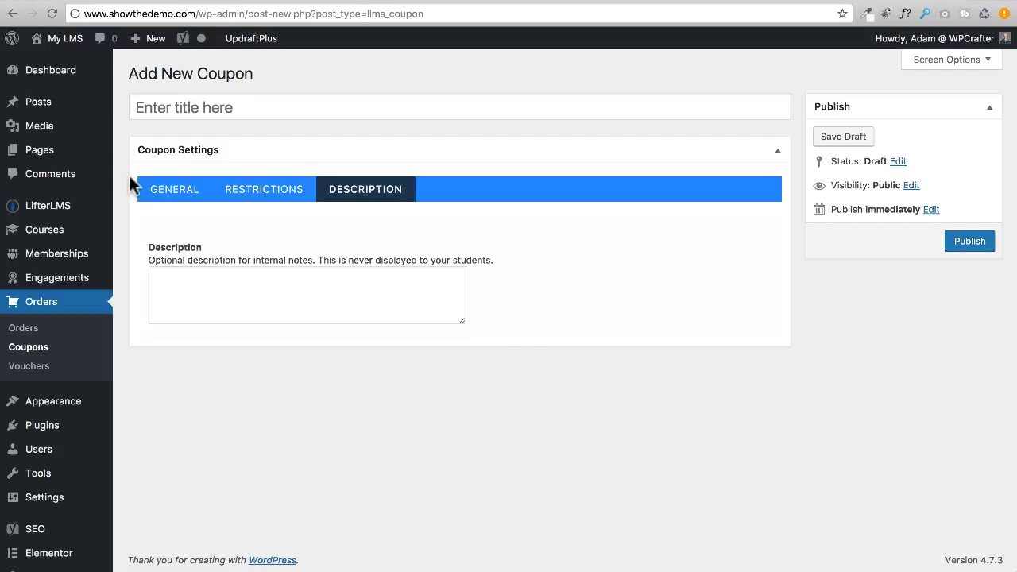
Recheck the General coupon fields, then go to the front-end Join the Membership page.
click(163, 189)
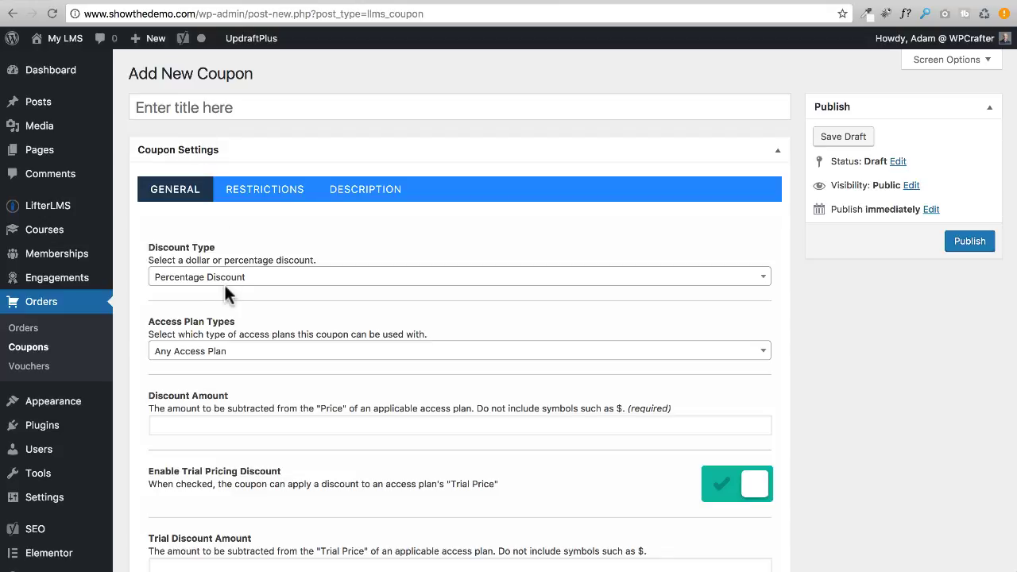
scroll(227, 293, down, 3)
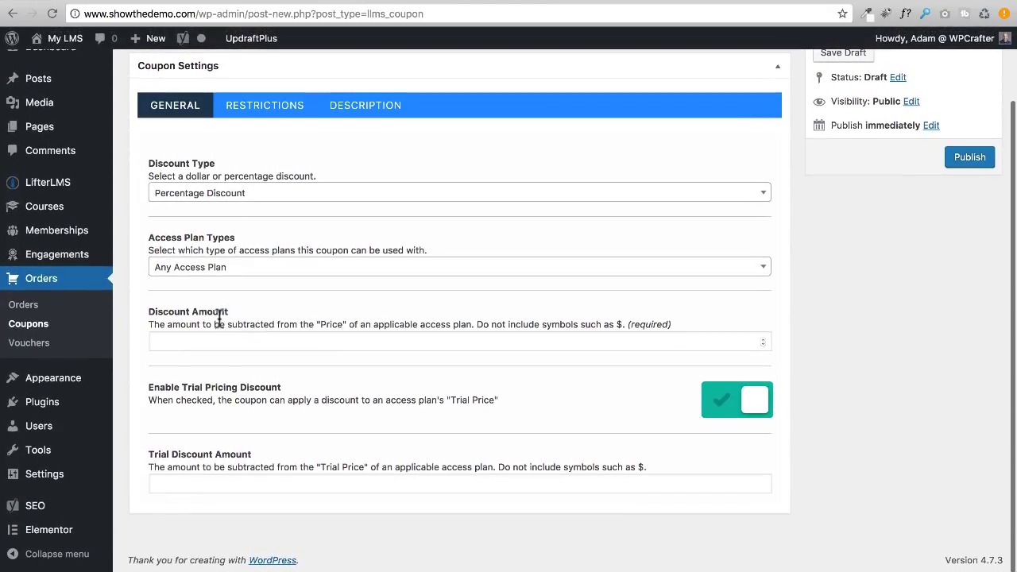
click(28, 347)
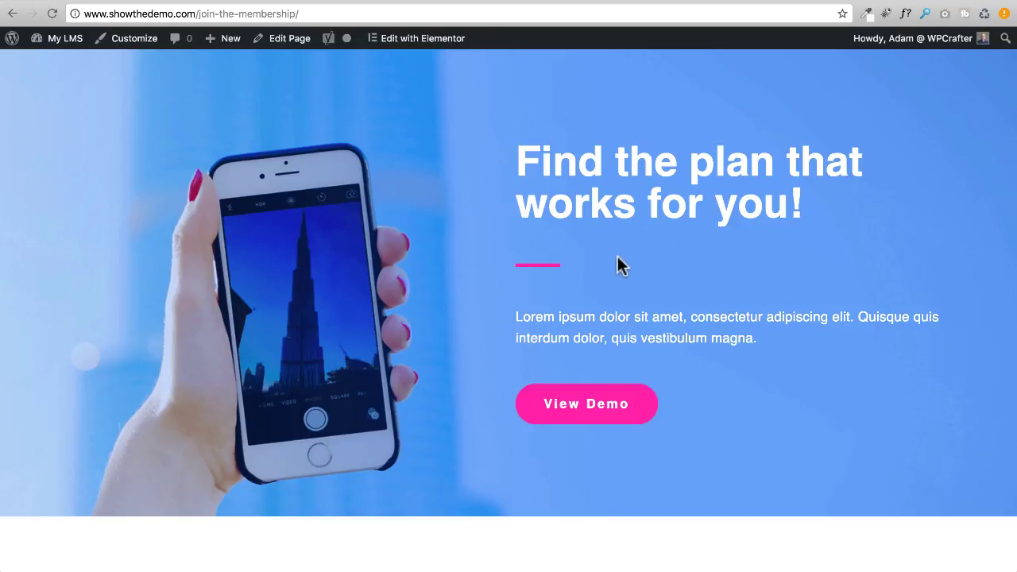
Open All Access Membership checkout and point out the 'Have a coupon?' link in Order Summary.
click(578, 412)
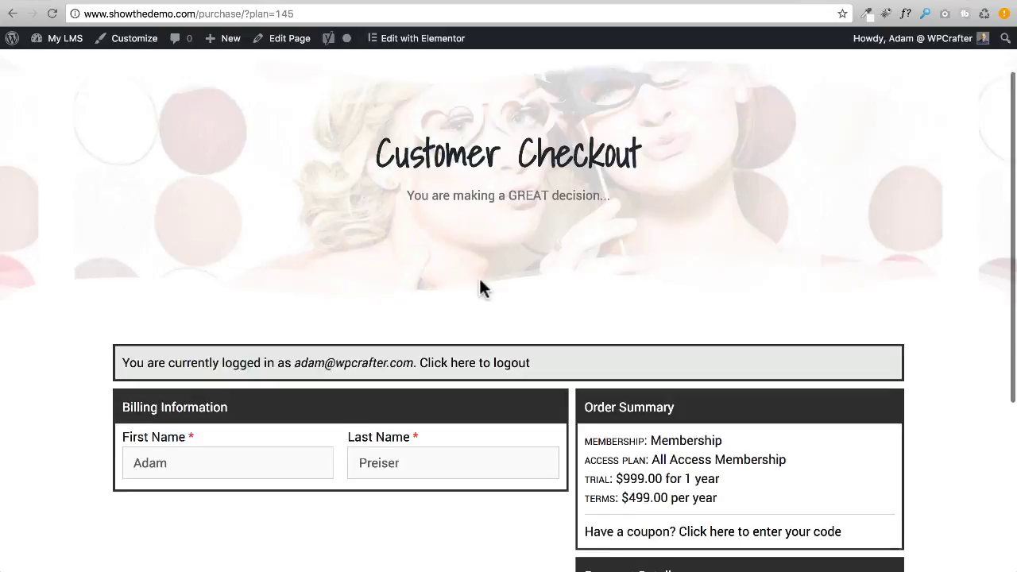
scroll(480, 289, down, 5)
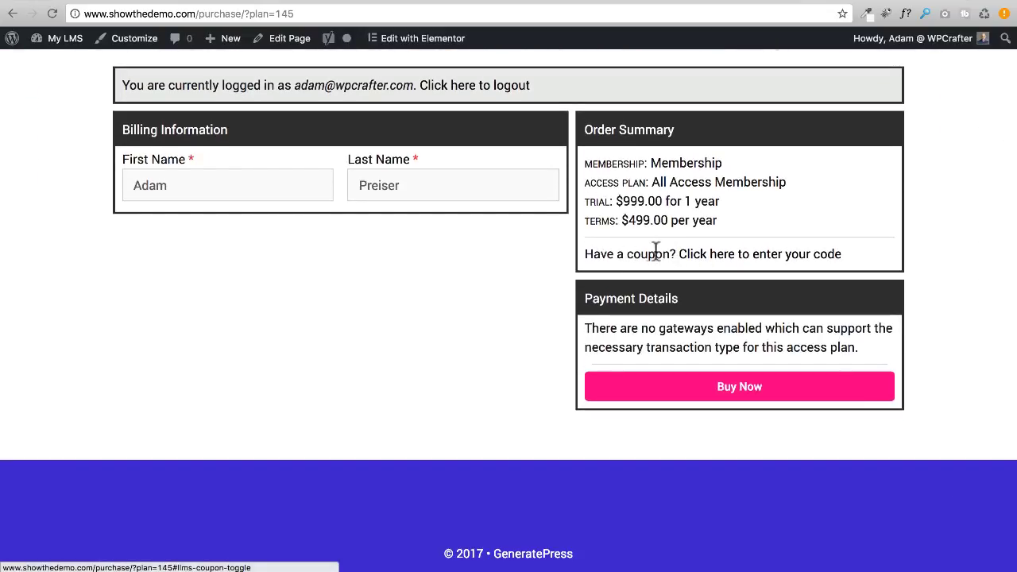
drag(627, 253, 676, 248)
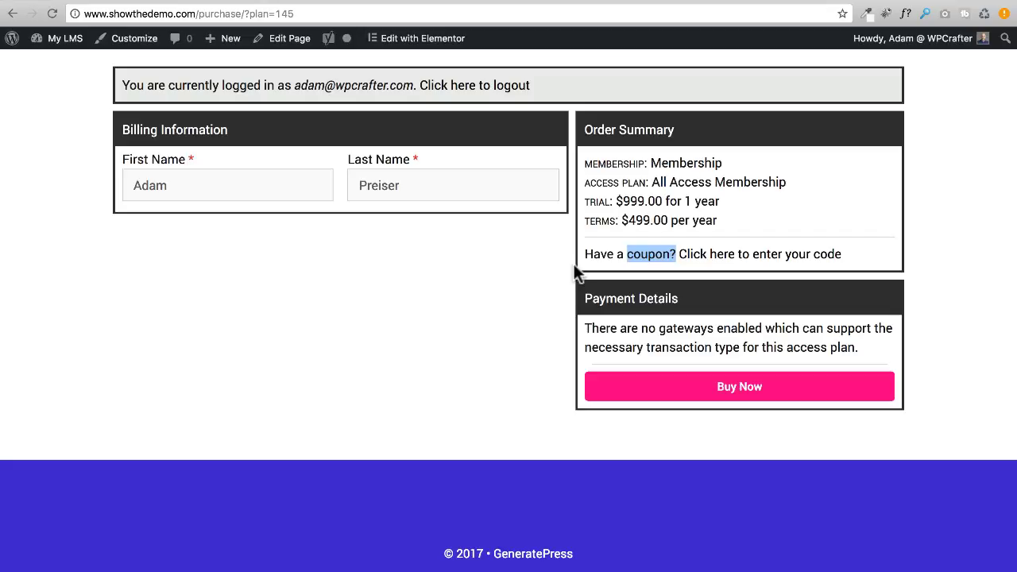
scroll(584, 258, up, 3)
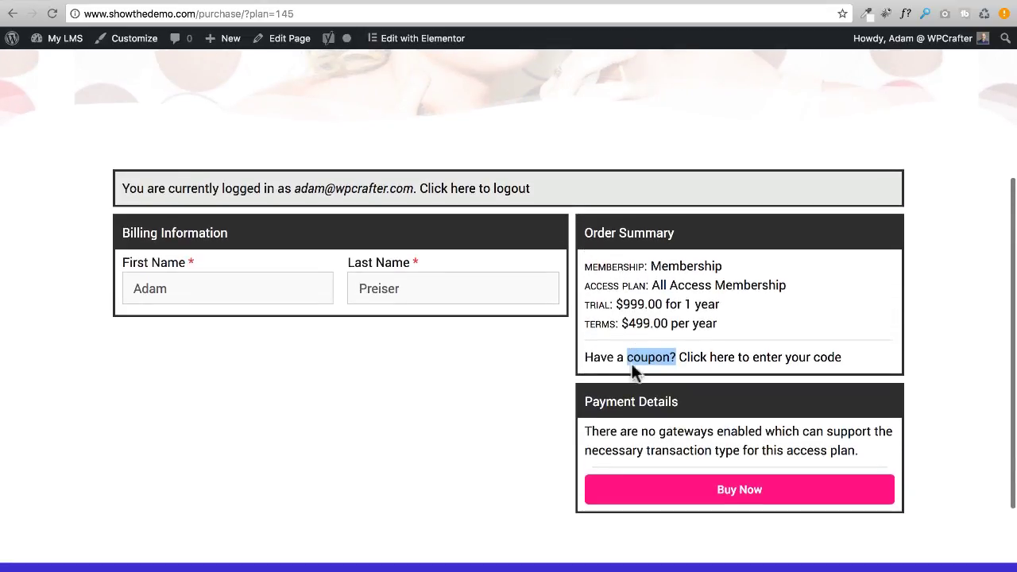
scroll(636, 318, up, 5)
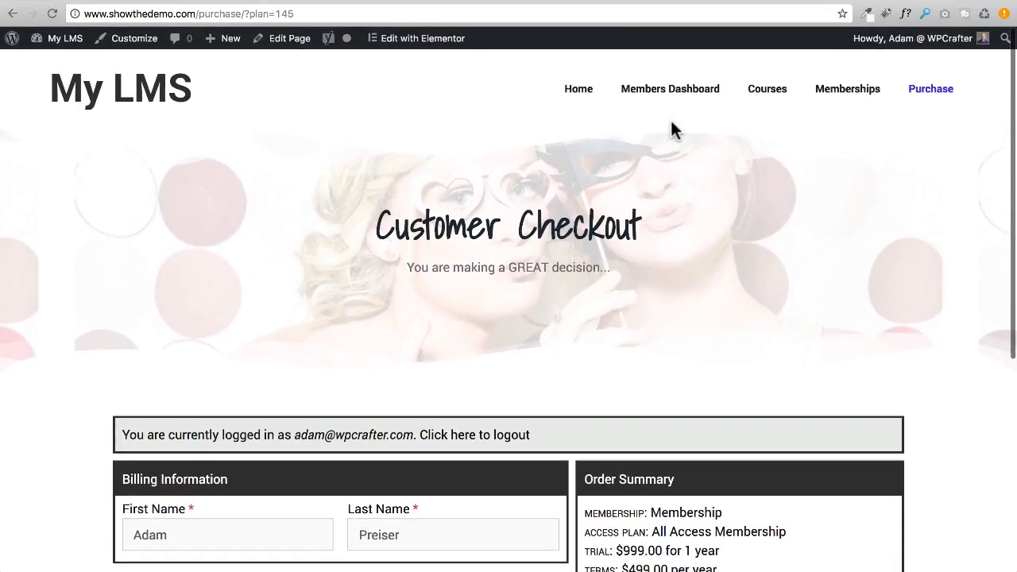
Show the Members Dashboard's Redeem a Voucher page, then return to the admin vouchers list.
click(653, 92)
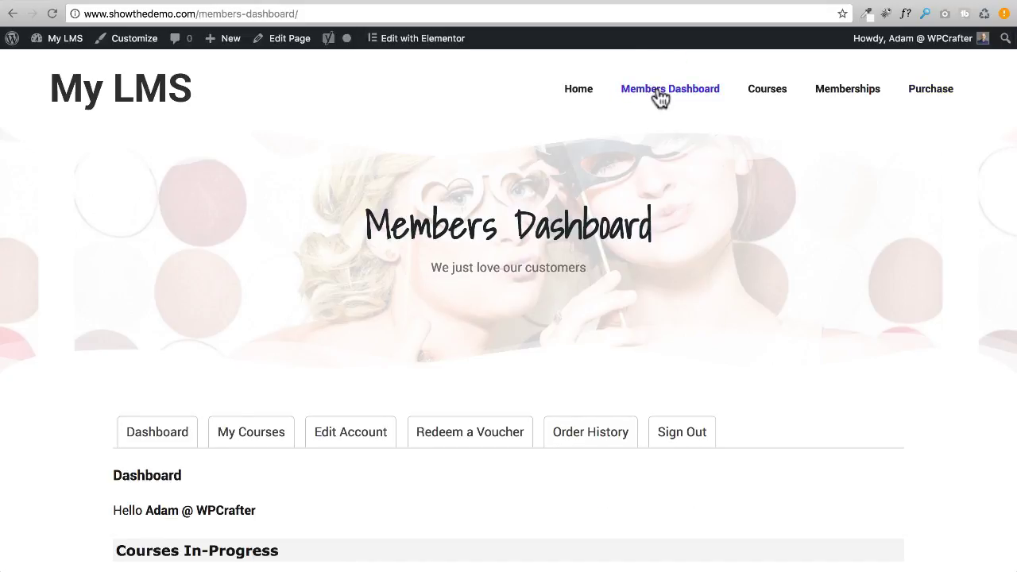
click(475, 441)
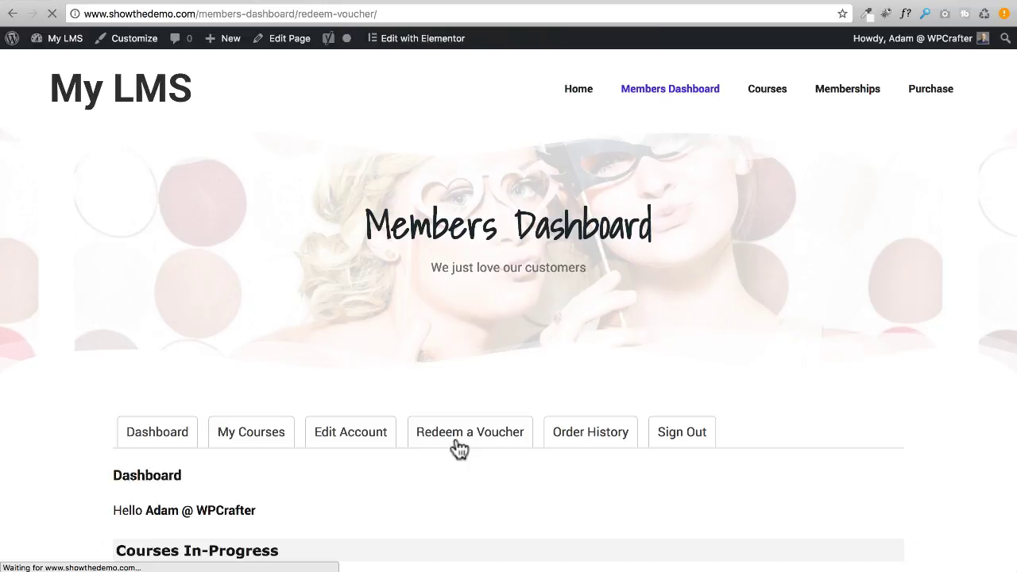
scroll(414, 327, down, 3)
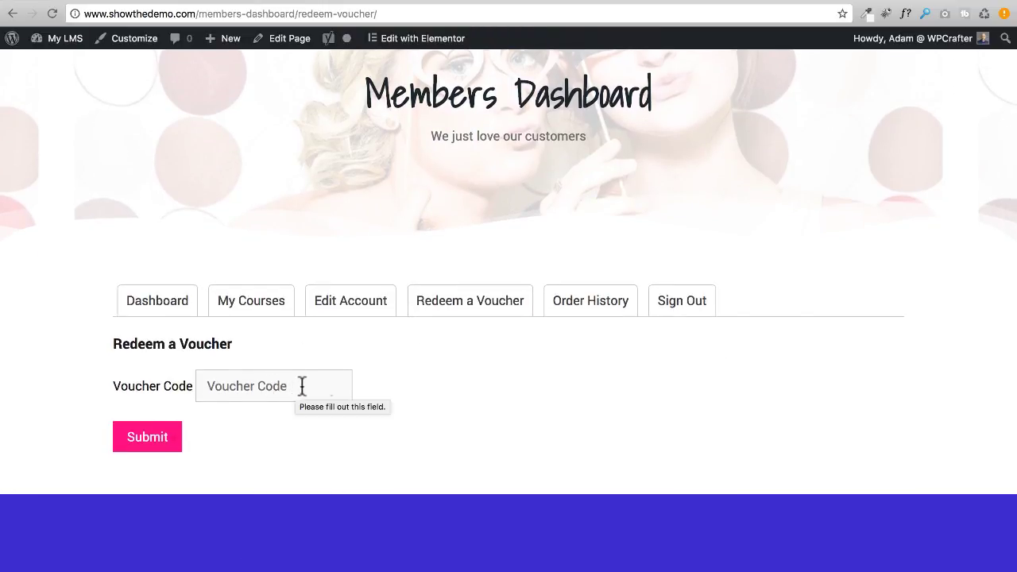
click(620, 5)
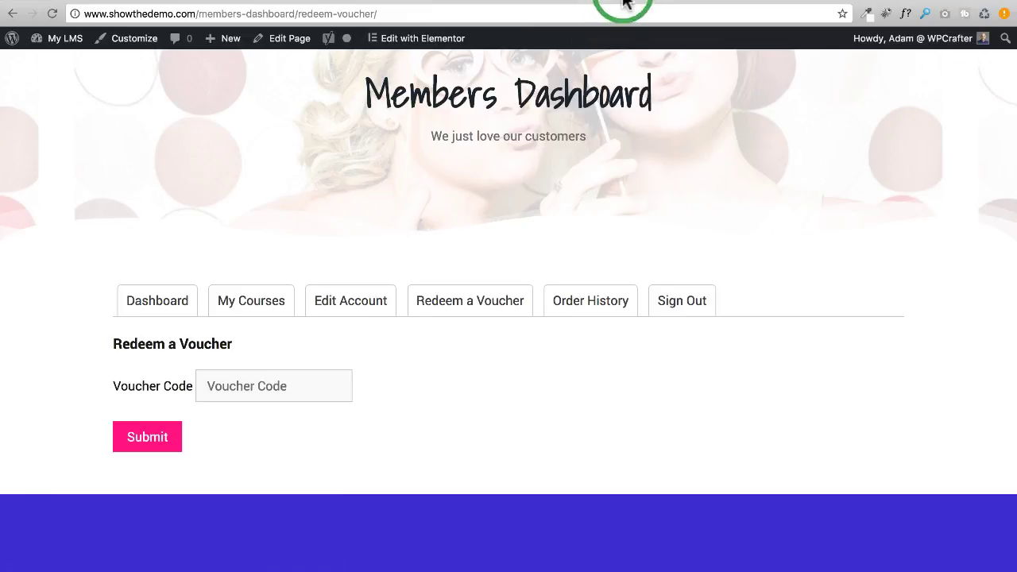
Create a new voucher limited to the course 'How to Build a Learning Management System with LifterLMS'.
click(232, 75)
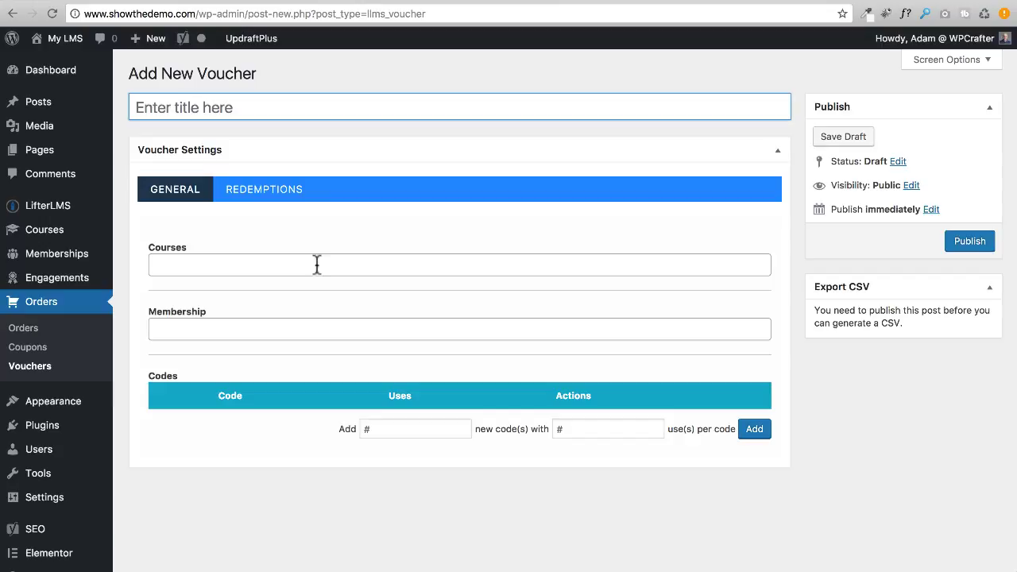
click(357, 259)
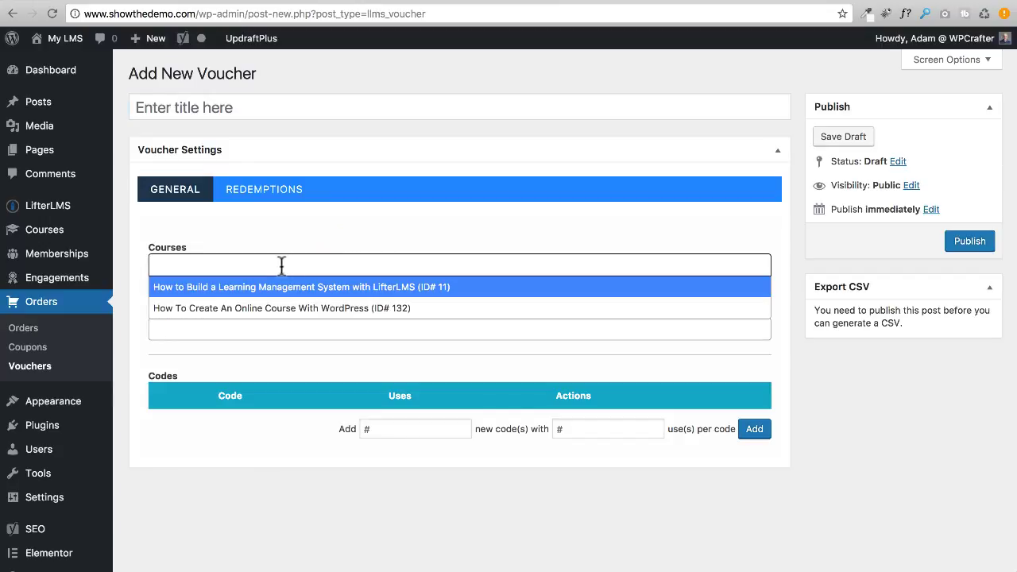
click(233, 288)
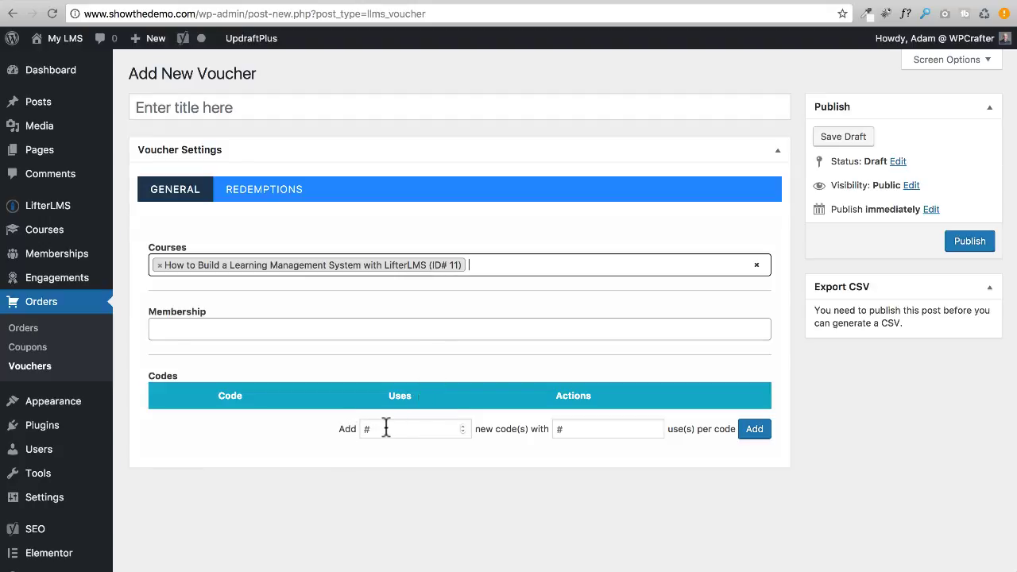
Generate 20 voucher codes allowing 1 use per code.
click(386, 428)
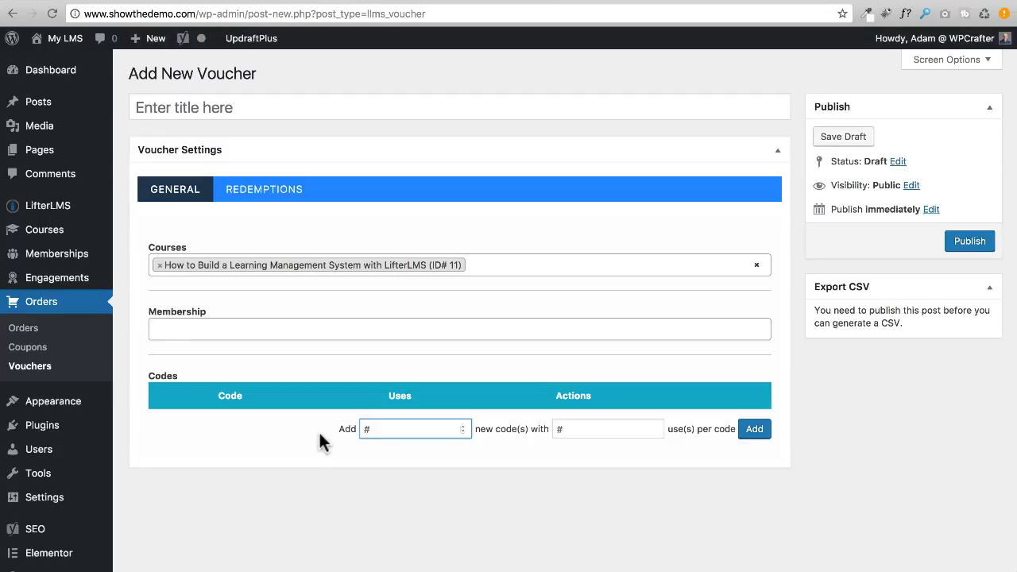
text(20)
click(580, 428)
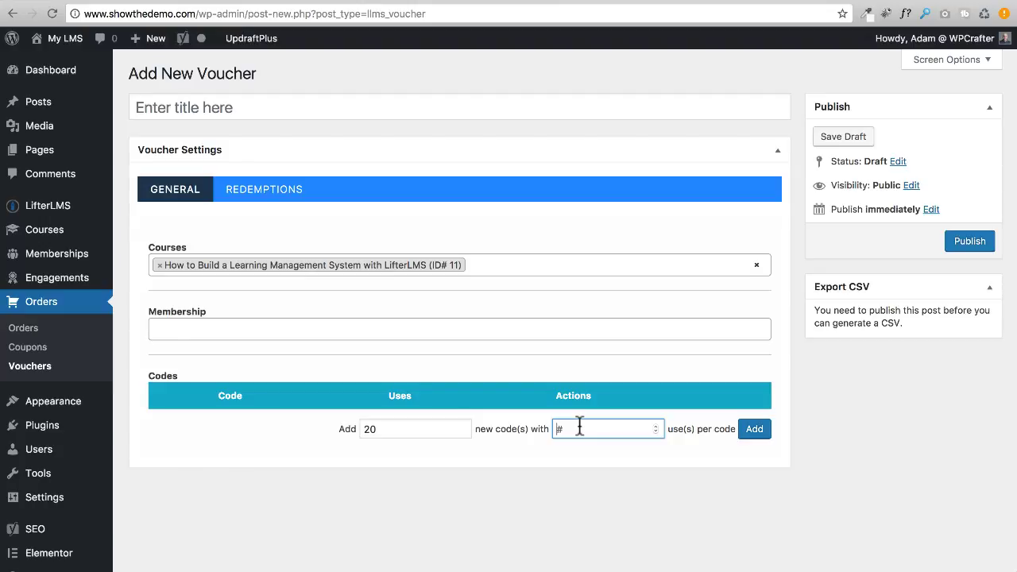
text(1)
click(750, 434)
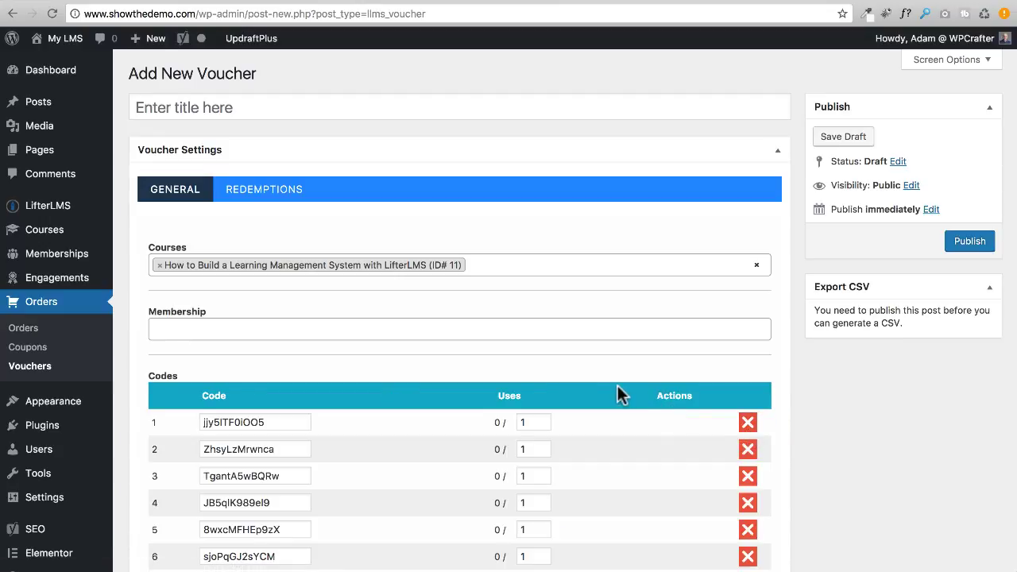
scroll(617, 385, down, 3)
scroll(578, 374, down, 2)
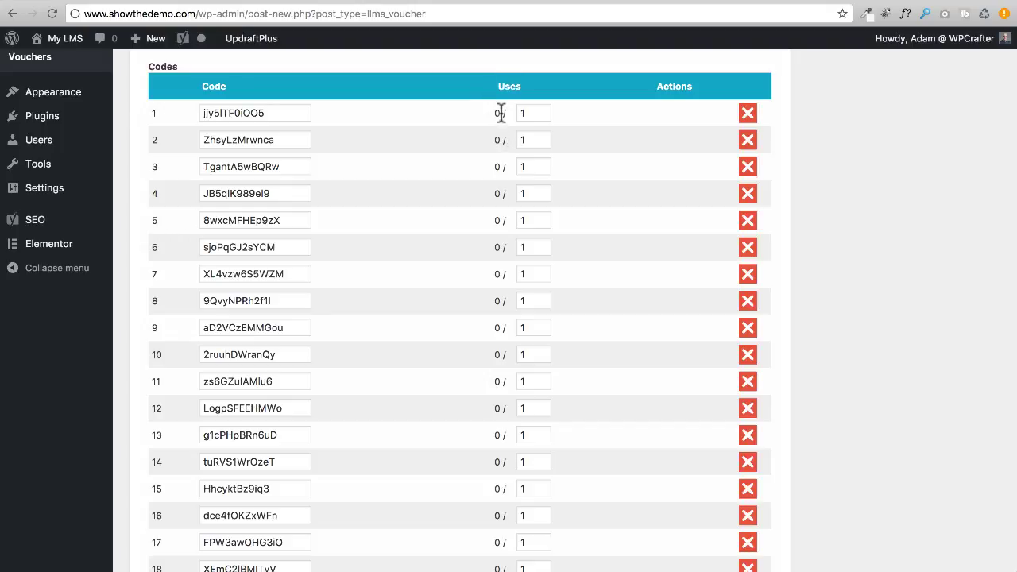
scroll(486, 414, down, 5)
scroll(489, 429, up, 10)
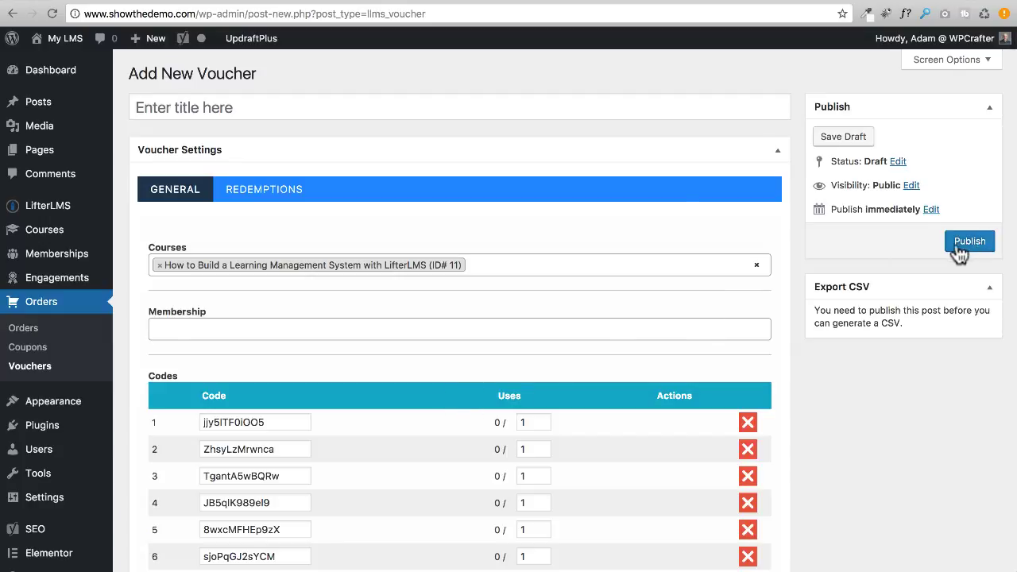
Title the voucher 'Vouchers' and publish it.
click(338, 107)
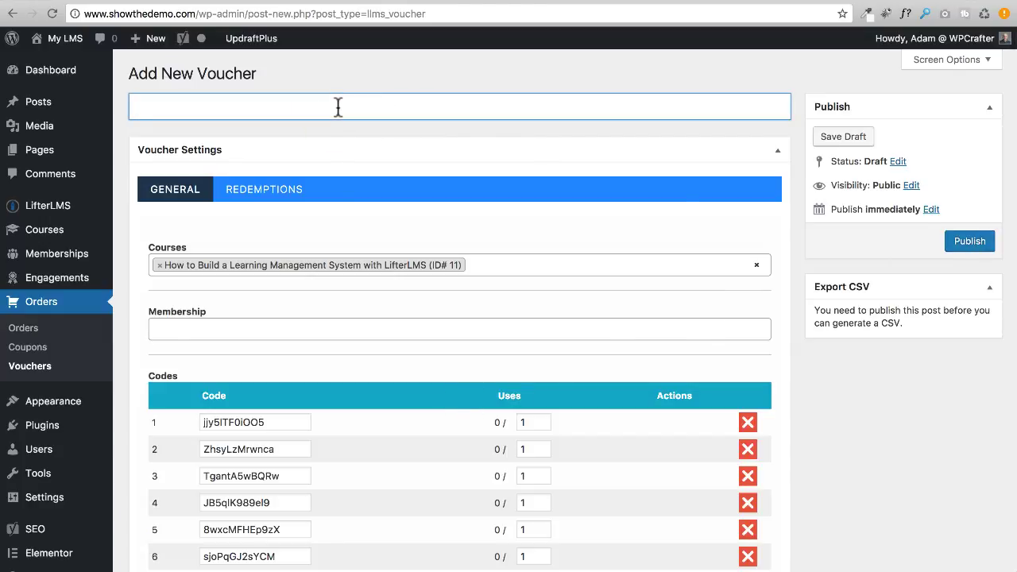
text(Vouchers)
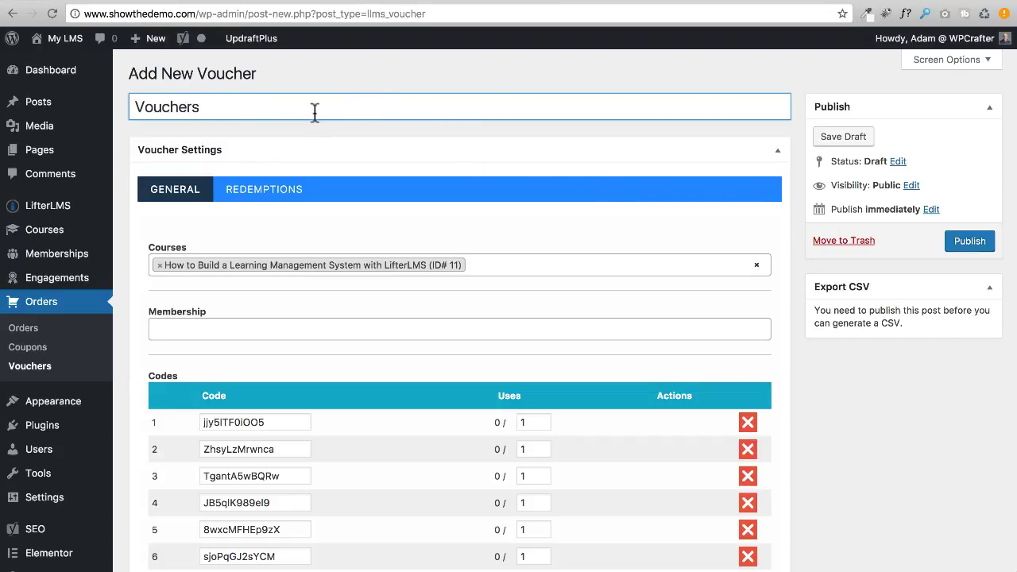
click(973, 242)
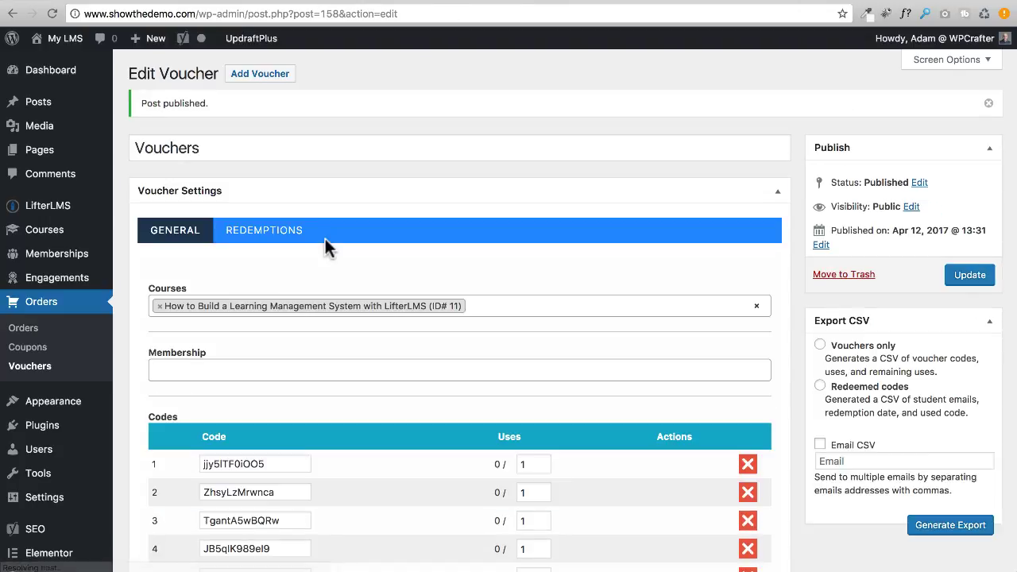
Show the published voucher's still-empty Redemptions list.
scroll(388, 274, down, 5)
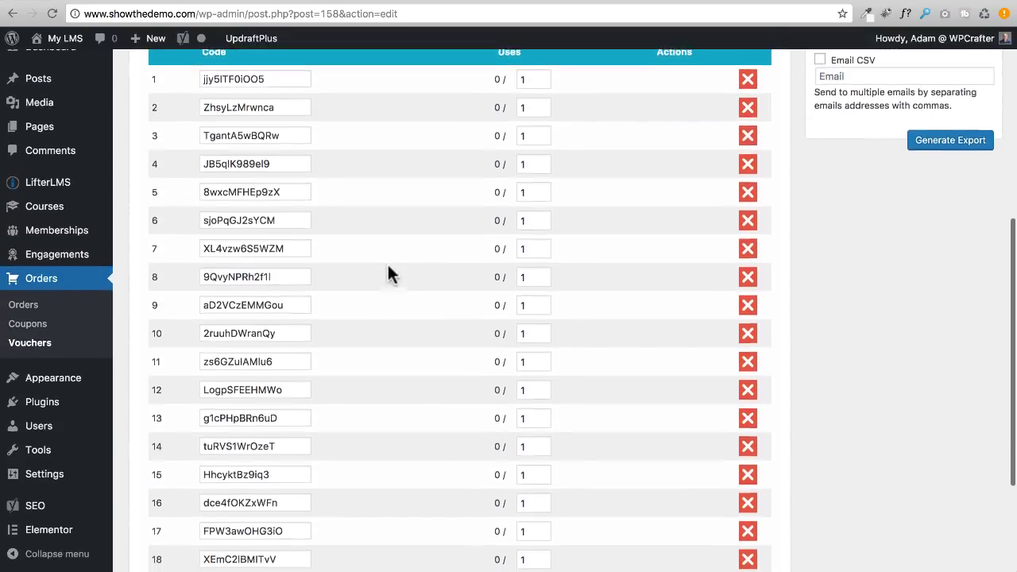
scroll(388, 273, down, 3)
scroll(387, 272, up, 8)
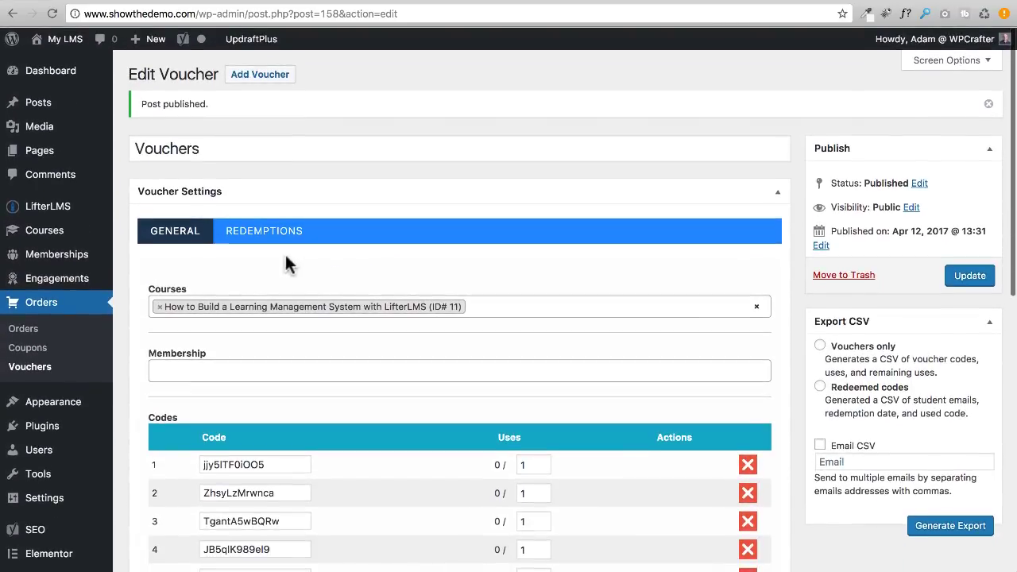
click(232, 236)
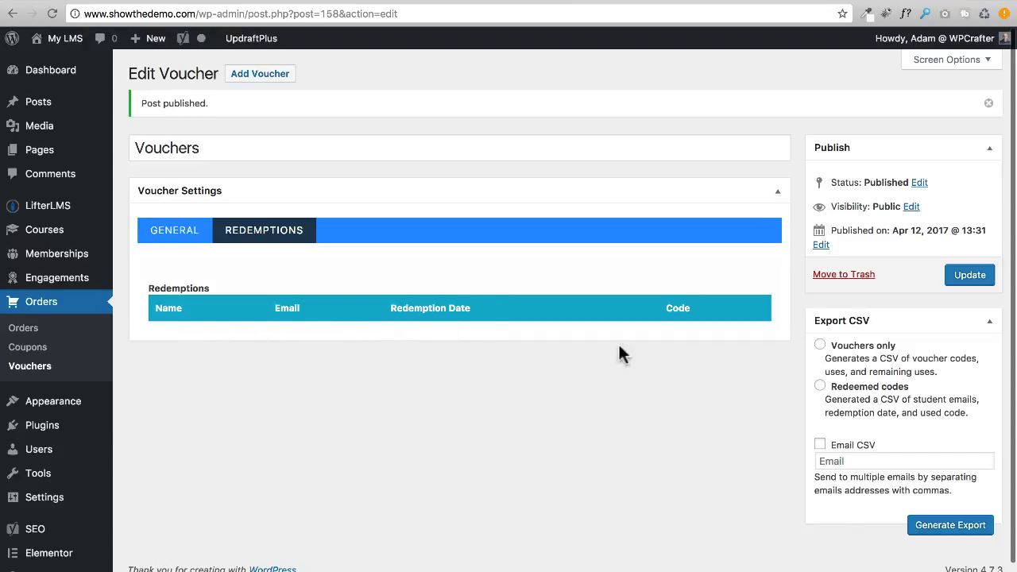
Leave the CSV export on Vouchers only with Email CSV unchecked, and show the voucher's General settings.
scroll(648, 328, down, 1)
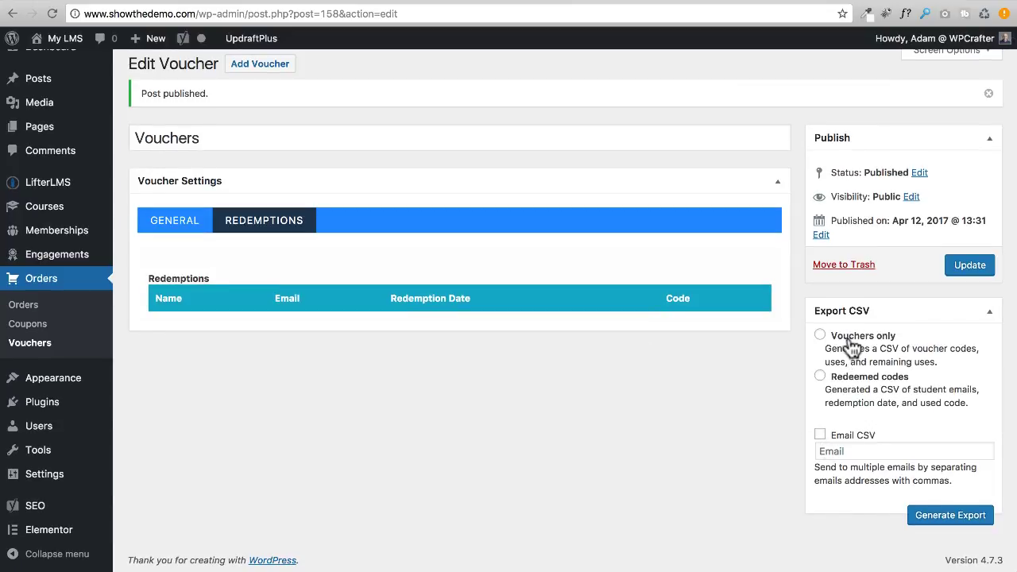
click(822, 335)
click(819, 377)
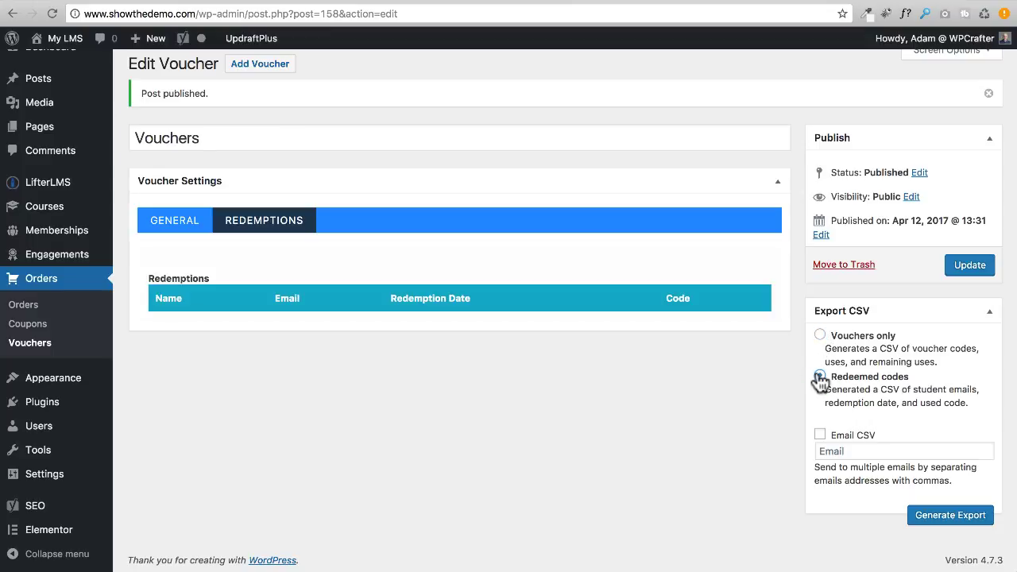
click(820, 435)
click(819, 335)
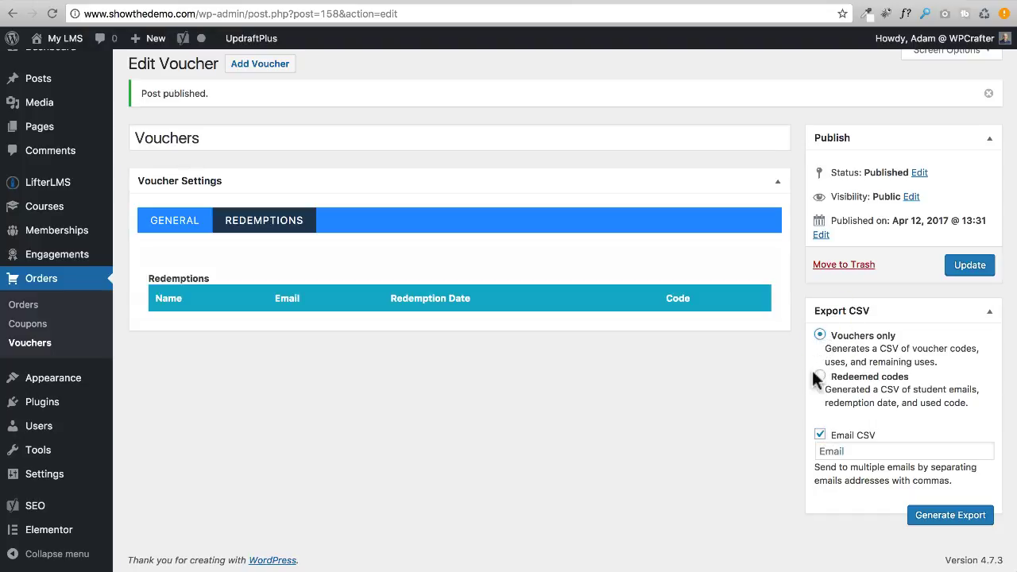
click(820, 435)
click(176, 220)
Copy the first voucher code and return to the Members Dashboard overview.
drag(275, 438, 183, 435)
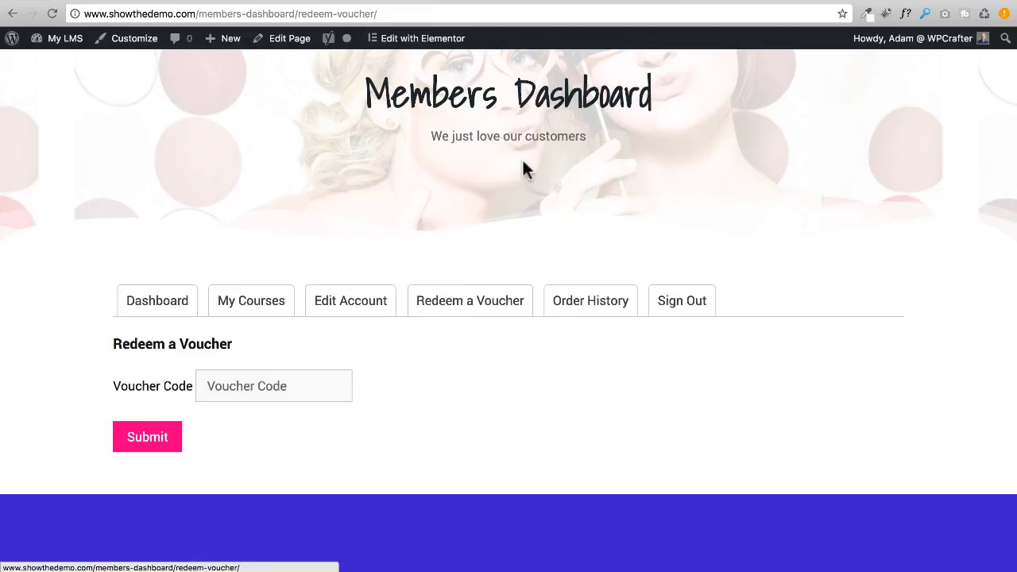
scroll(430, 141, up, 3)
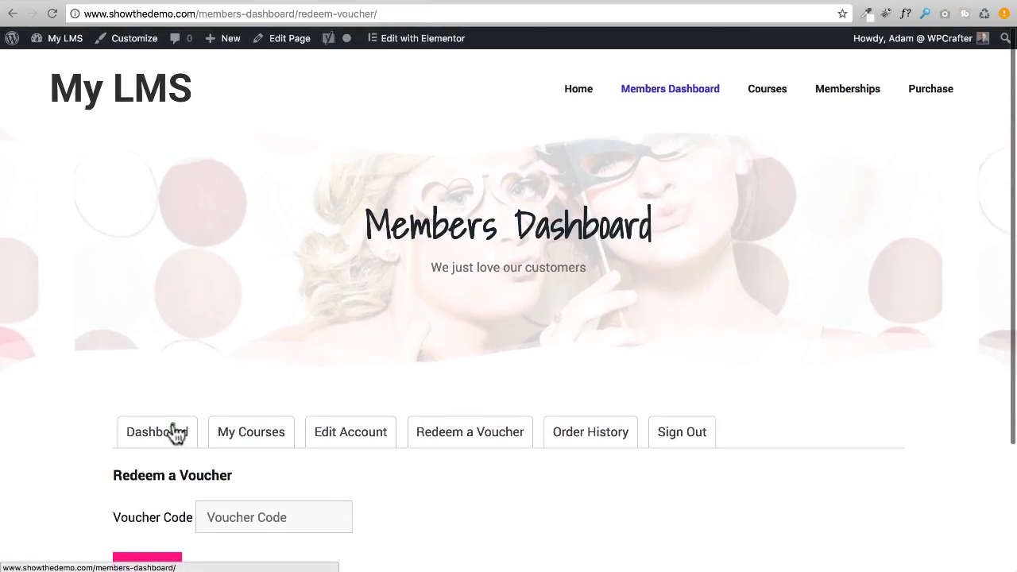
click(169, 432)
scroll(101, 389, down, 6)
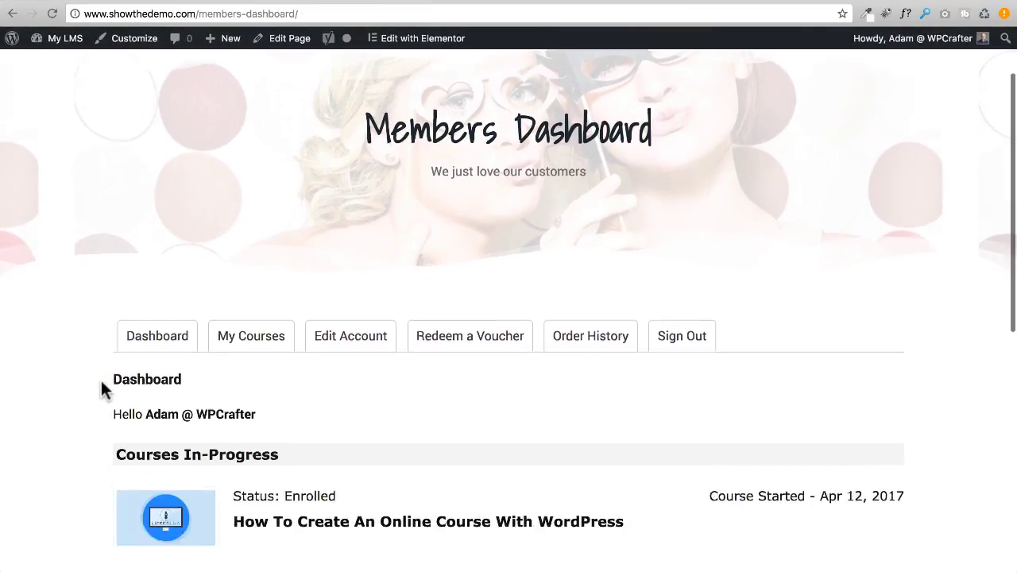
scroll(102, 390, up, 5)
scroll(101, 377, down, 1)
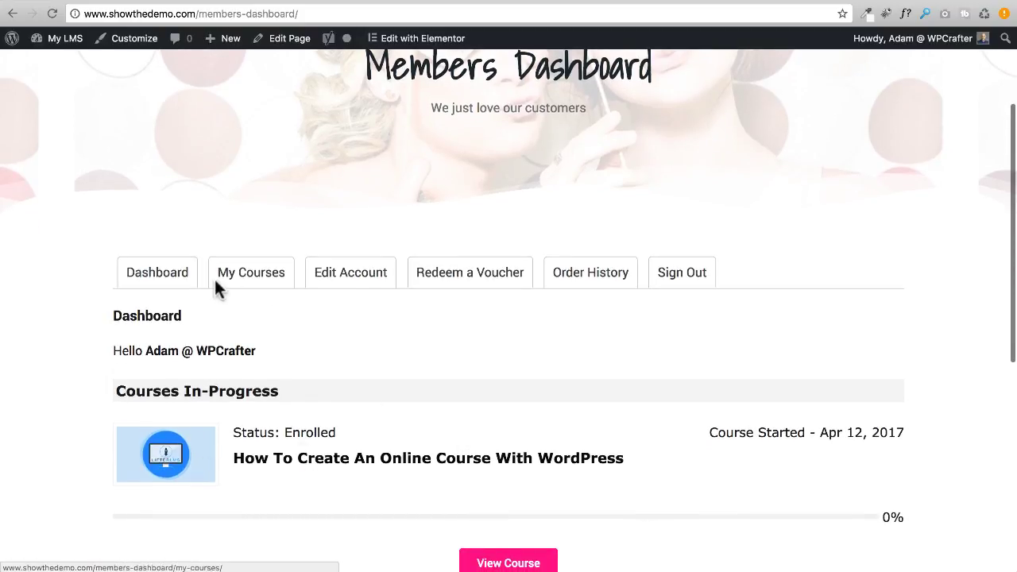
Paste the copied code into Redeem a Voucher, submit it, and go back to Dashboard.
click(454, 278)
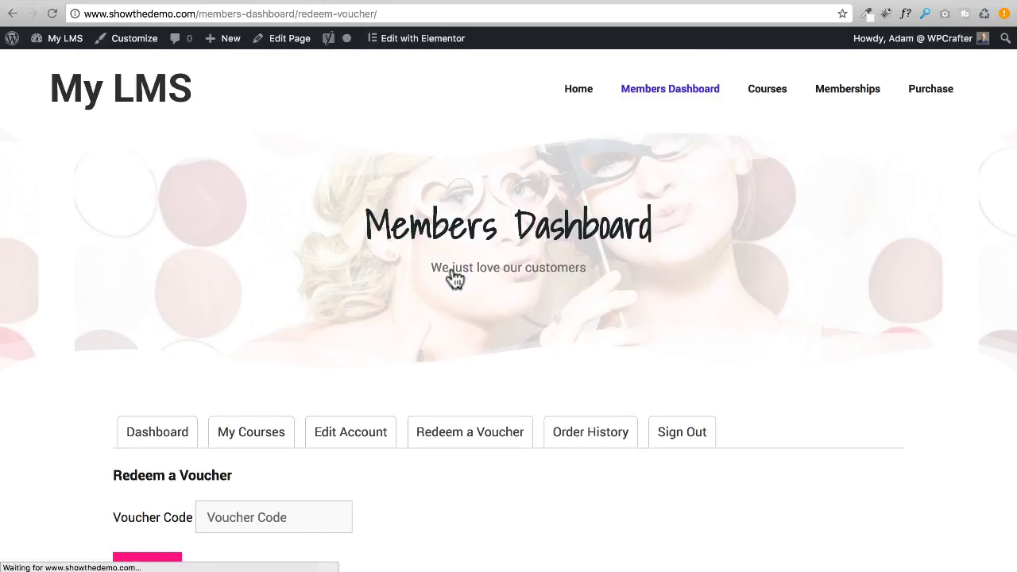
scroll(309, 283, down, 4)
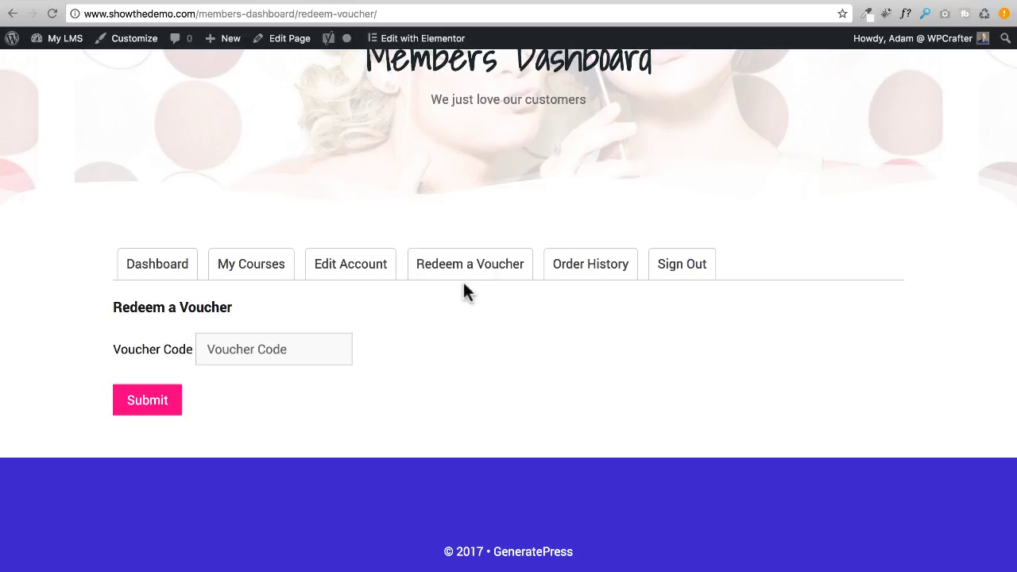
click(276, 354)
text(jjy5lTF0iOO5)
click(172, 403)
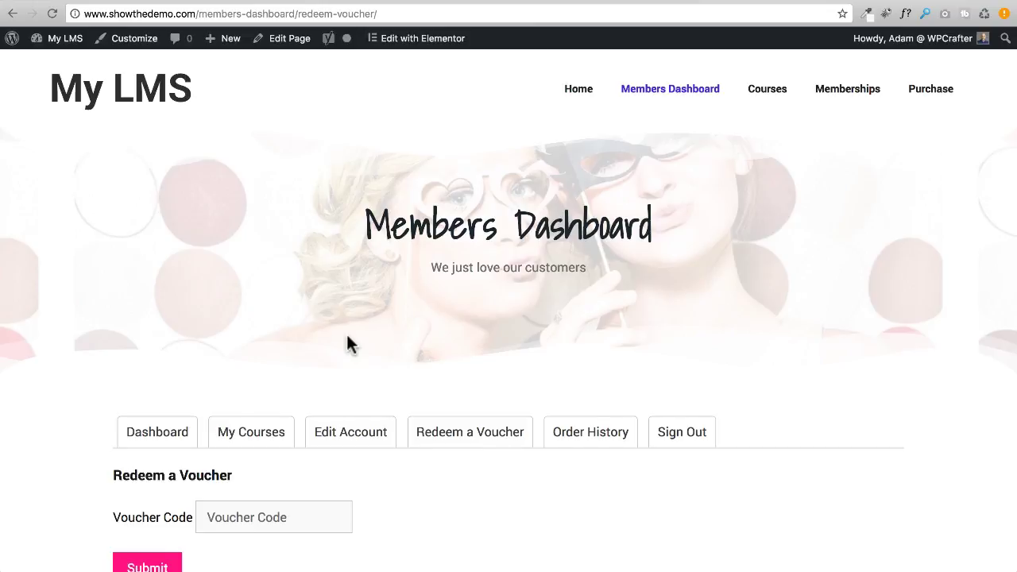
scroll(347, 337, down, 3)
scroll(326, 380, up, 3)
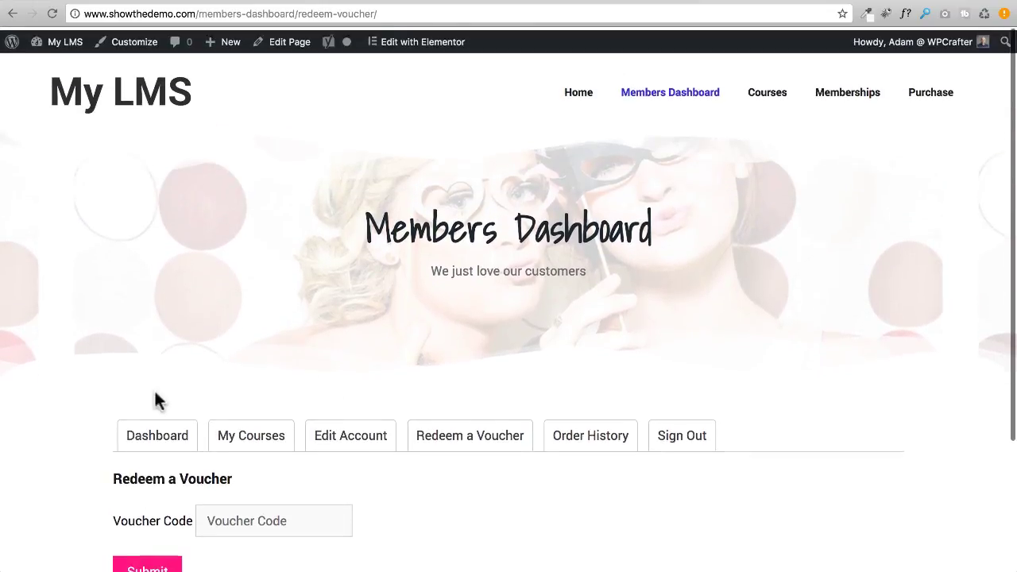
click(185, 445)
scroll(90, 341, down, 5)
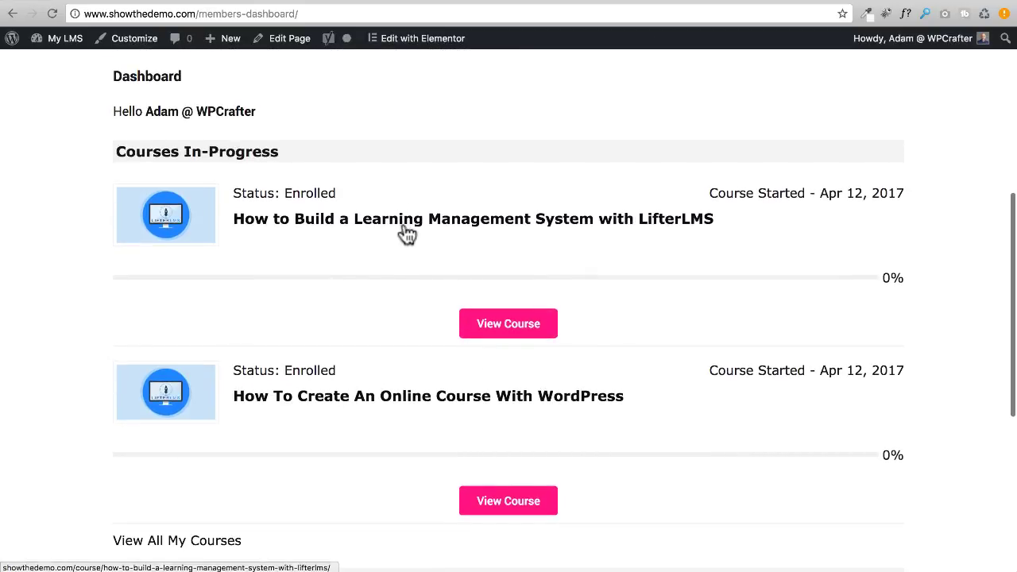
scroll(419, 248, up, 5)
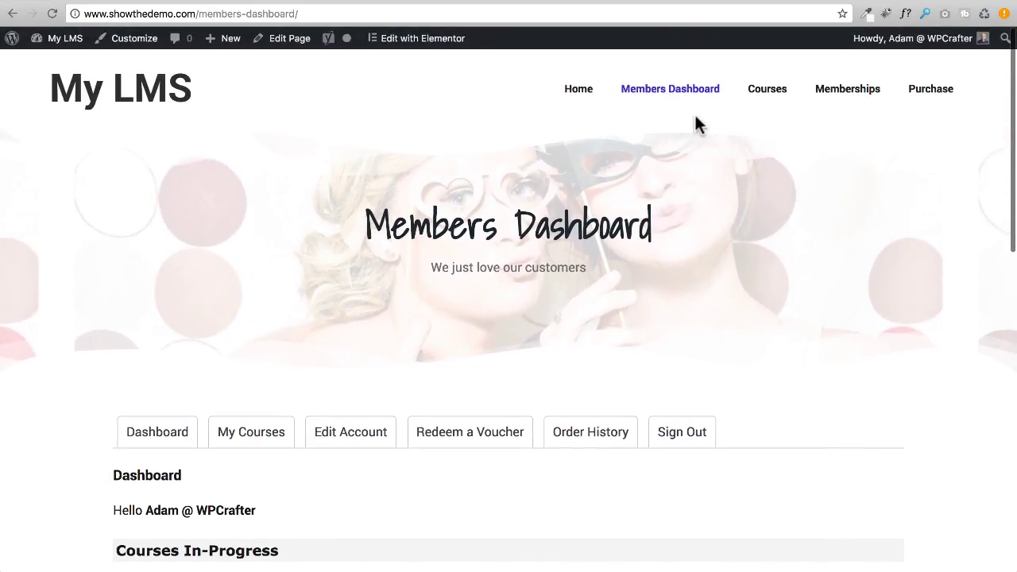
Reload the admin Edit Voucher page and check the Redemptions list for the recorded use.
click(619, 3)
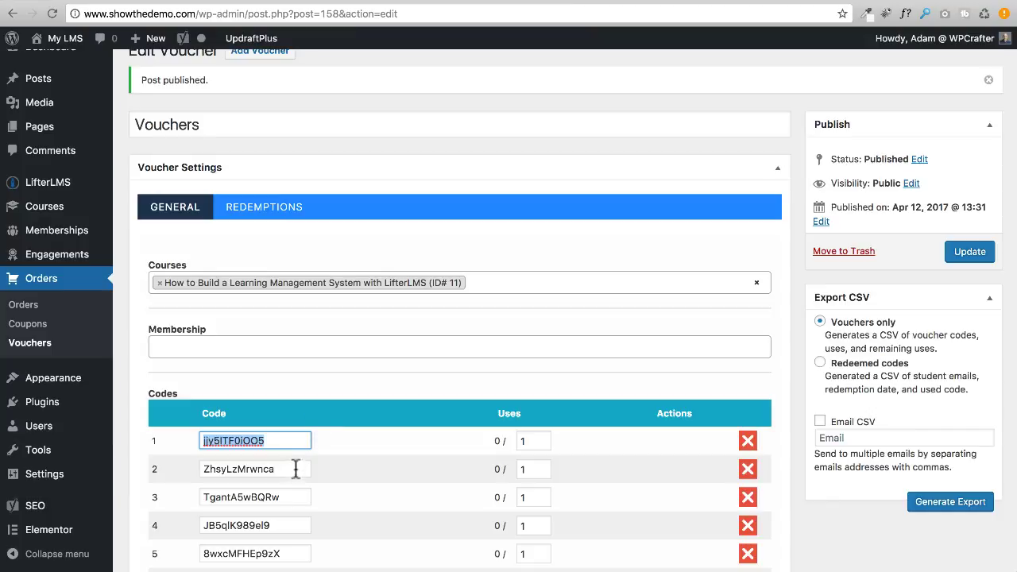
click(52, 14)
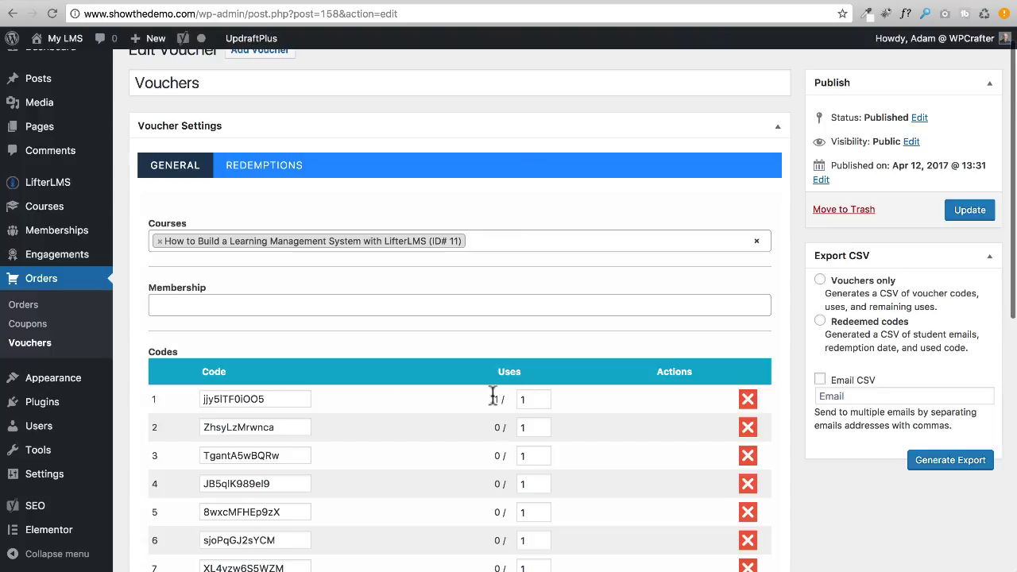
click(246, 165)
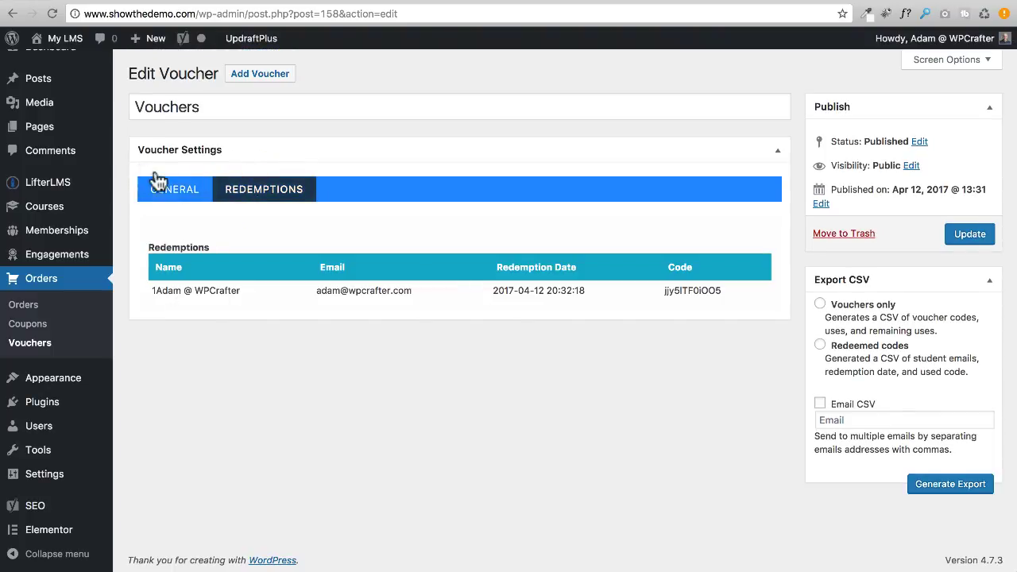
click(179, 191)
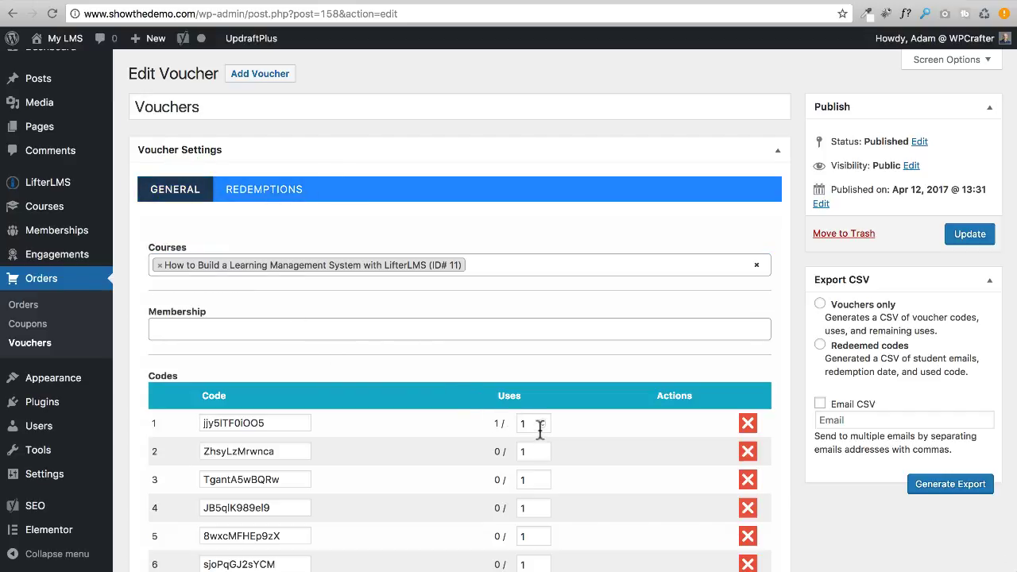
Raise the first voucher code's allowed uses to 2 and update the voucher.
click(278, 422)
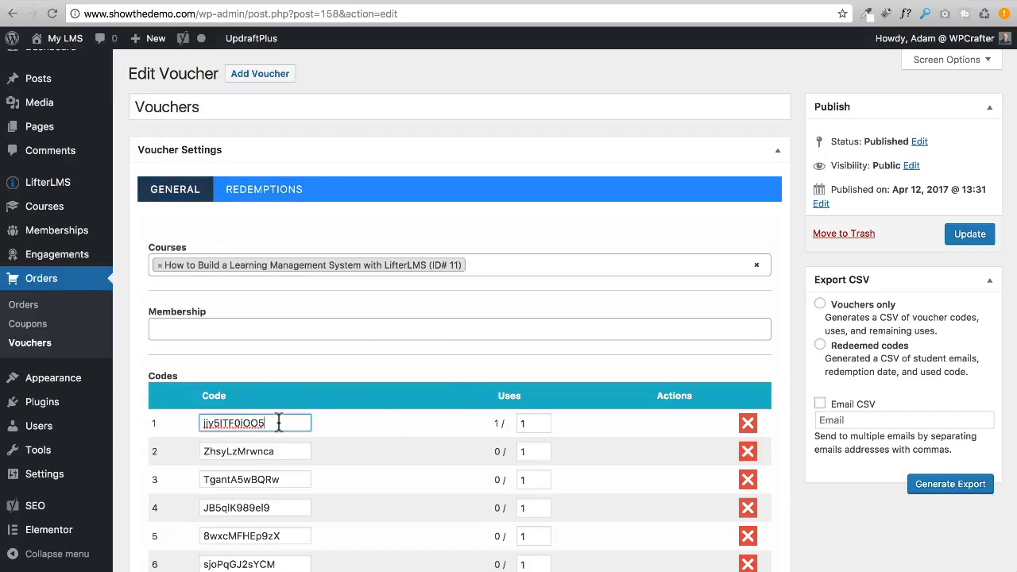
click(543, 418)
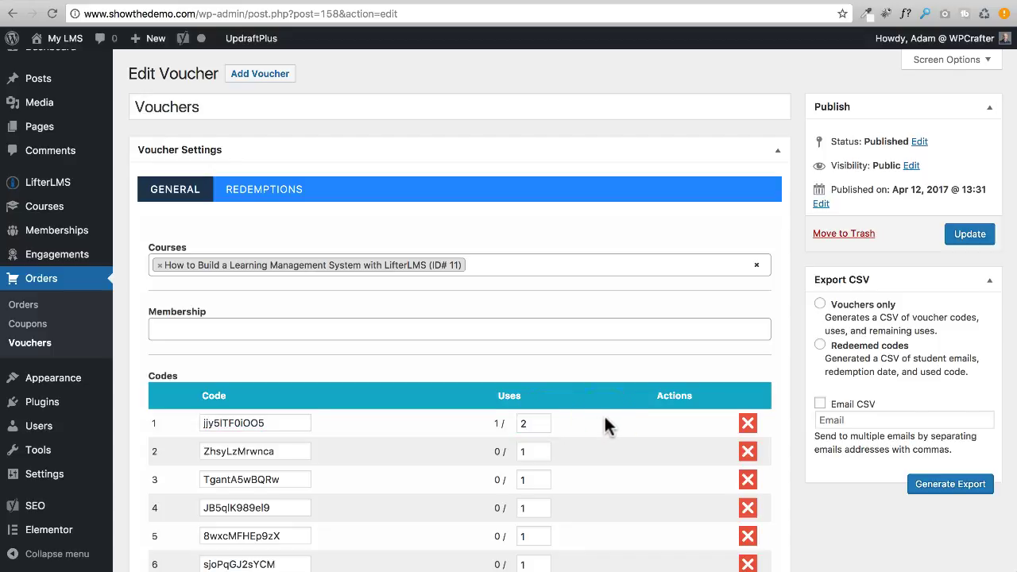
click(969, 234)
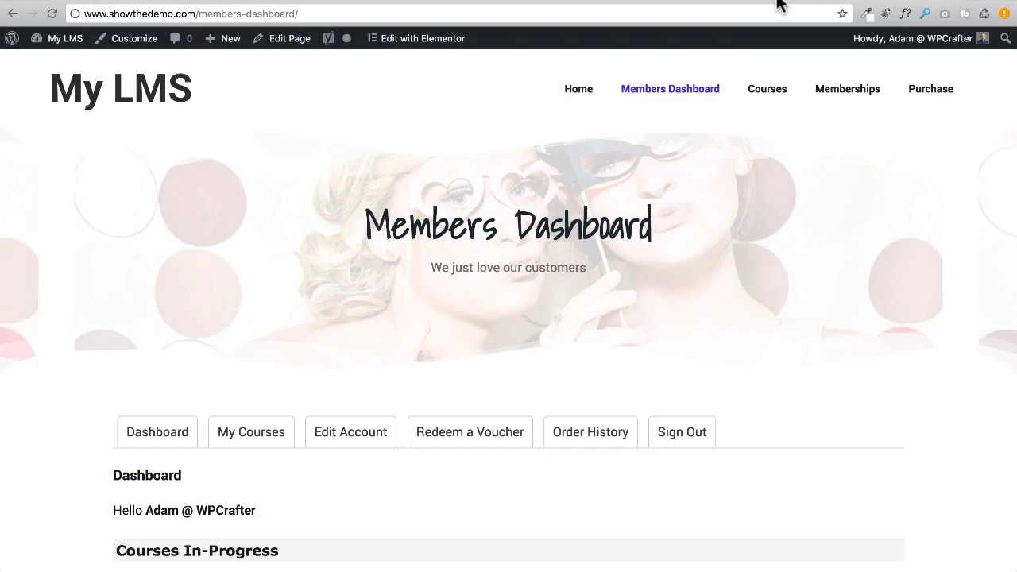
On the front end, open the course 'How To Create An Online Course With WordPress' from Courses.
click(780, 5)
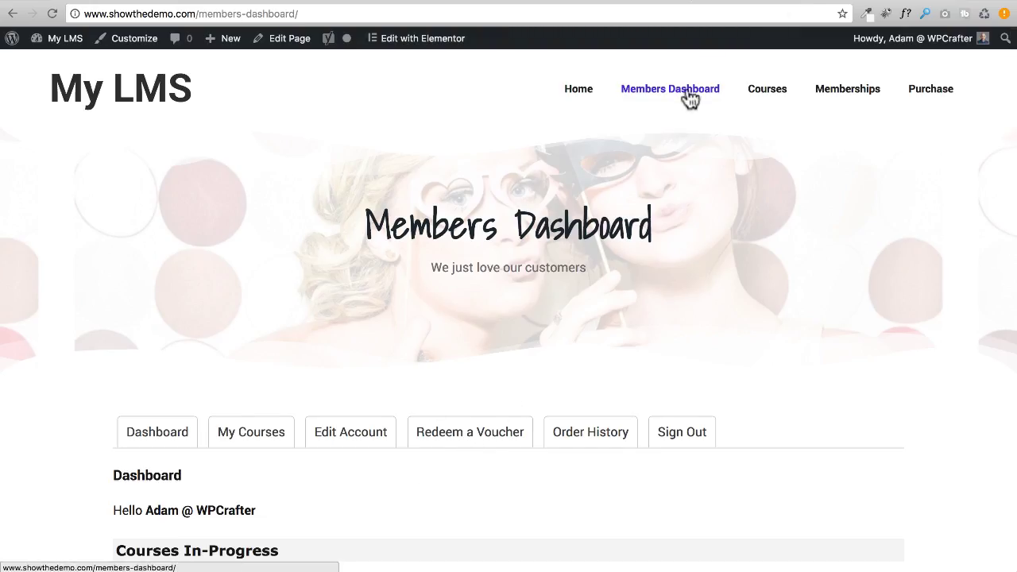
click(785, 102)
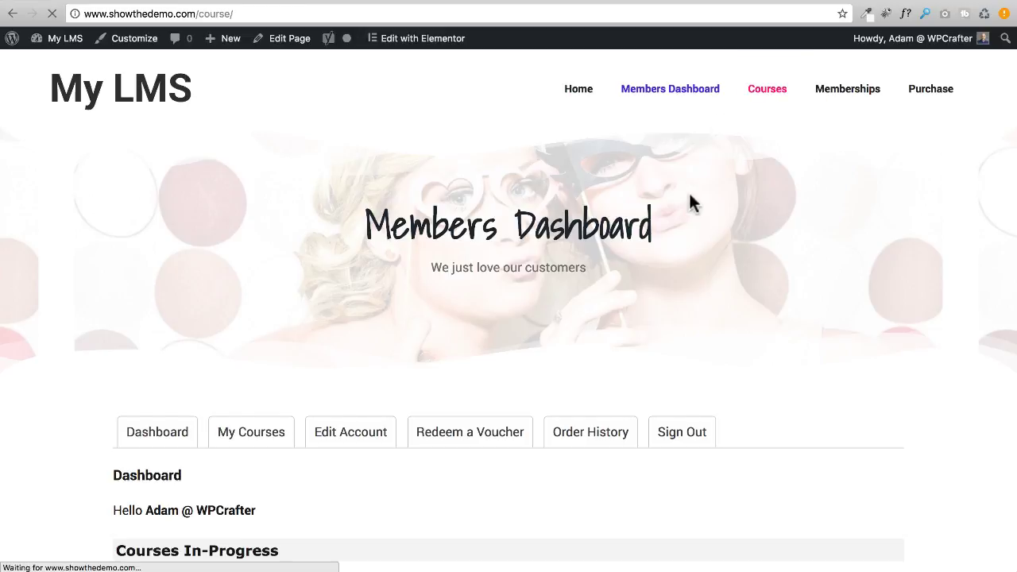
scroll(445, 223, down, 3)
click(528, 297)
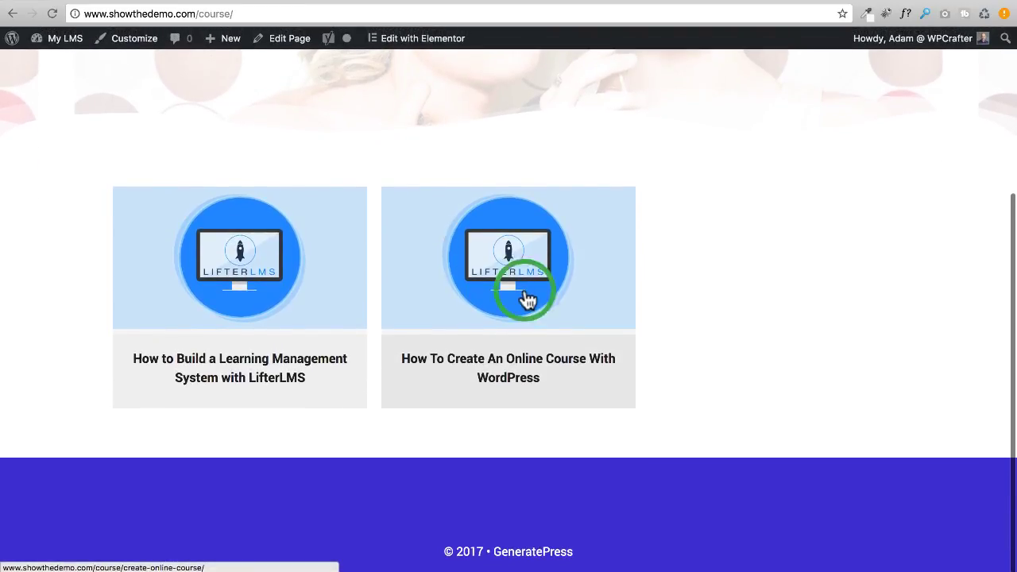
scroll(477, 340, down, 5)
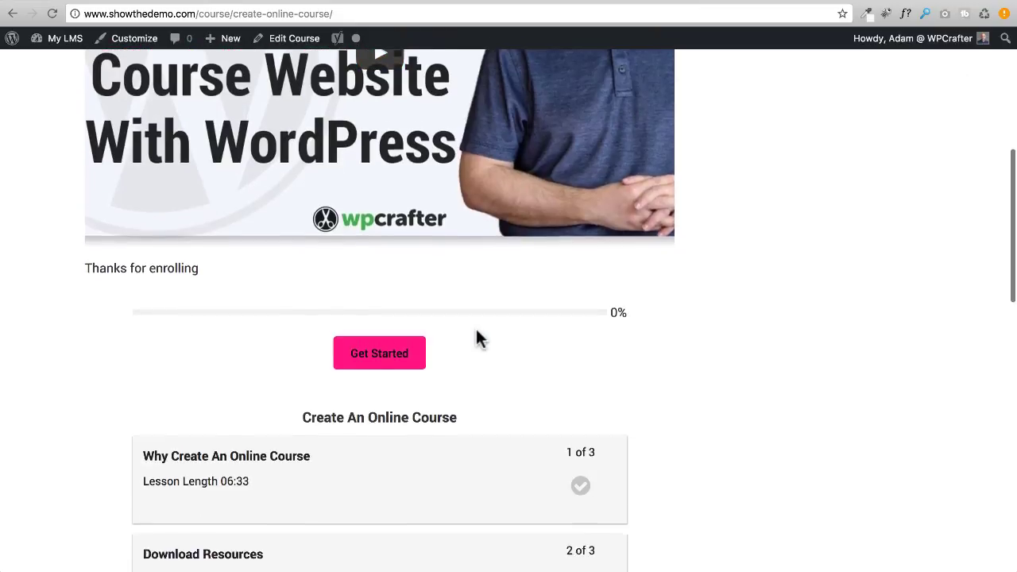
scroll(436, 359, up, 5)
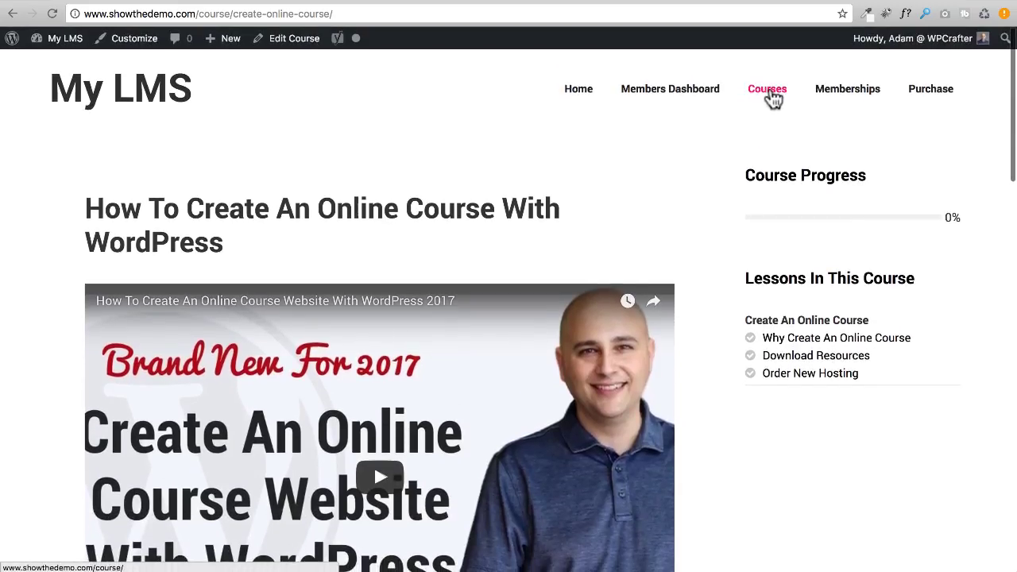
Open the Membership page from Memberships and start checkout for All Access Membership.
click(865, 101)
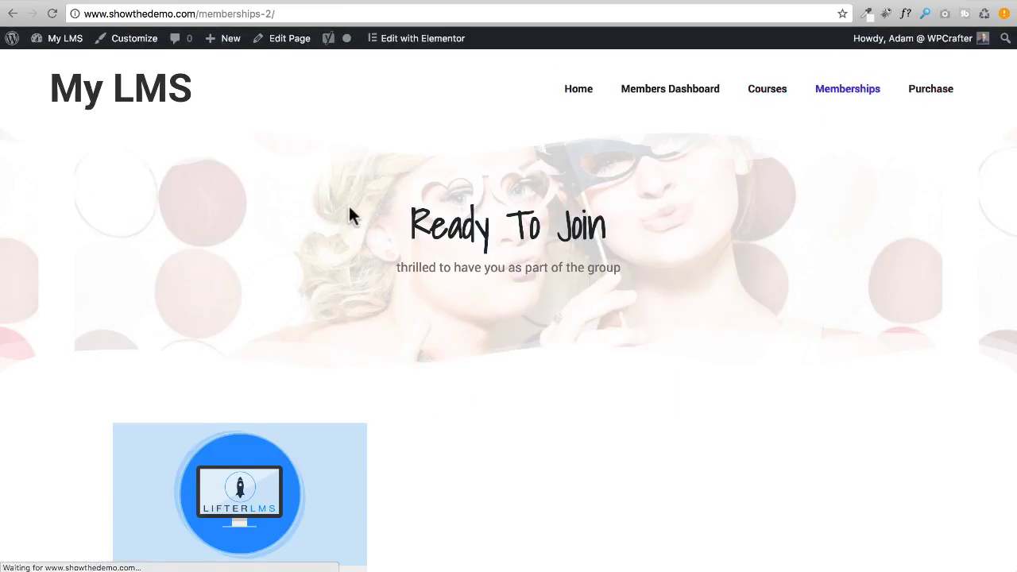
scroll(297, 248, down, 3)
click(245, 378)
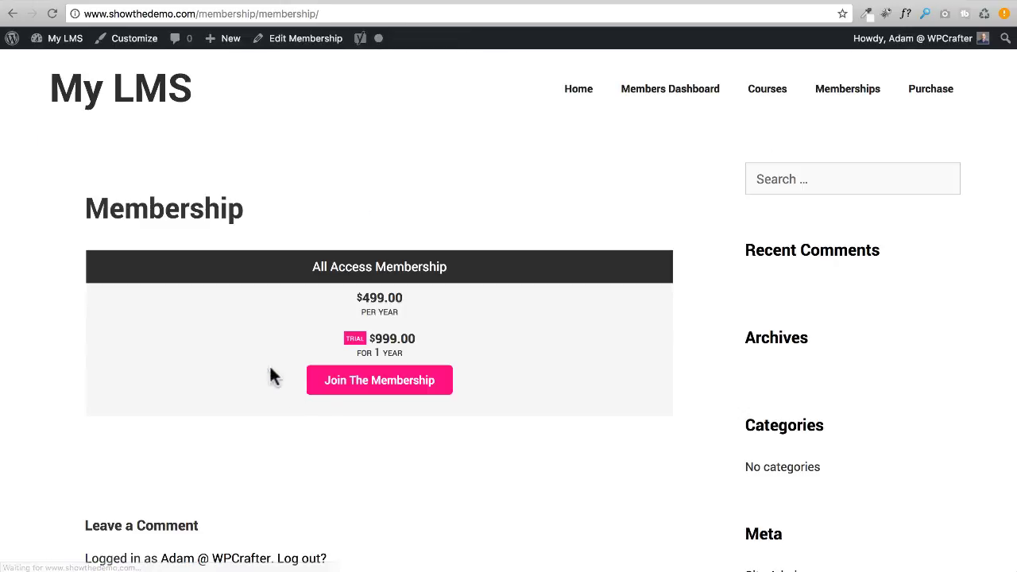
click(337, 385)
Reveal the empty Coupon Code field in the checkout Order Summary and place the cursor in it.
scroll(454, 390, down, 5)
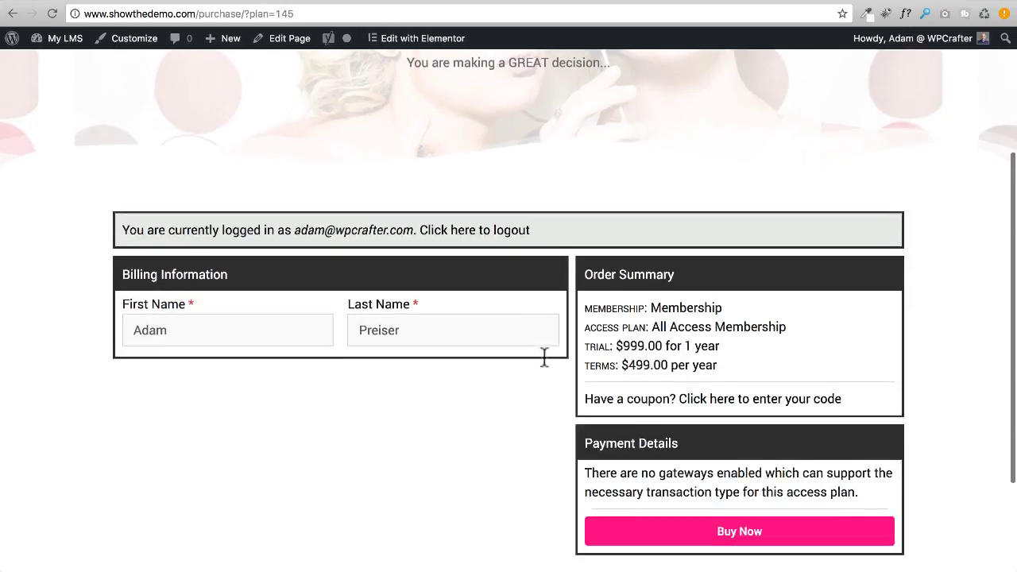
click(779, 278)
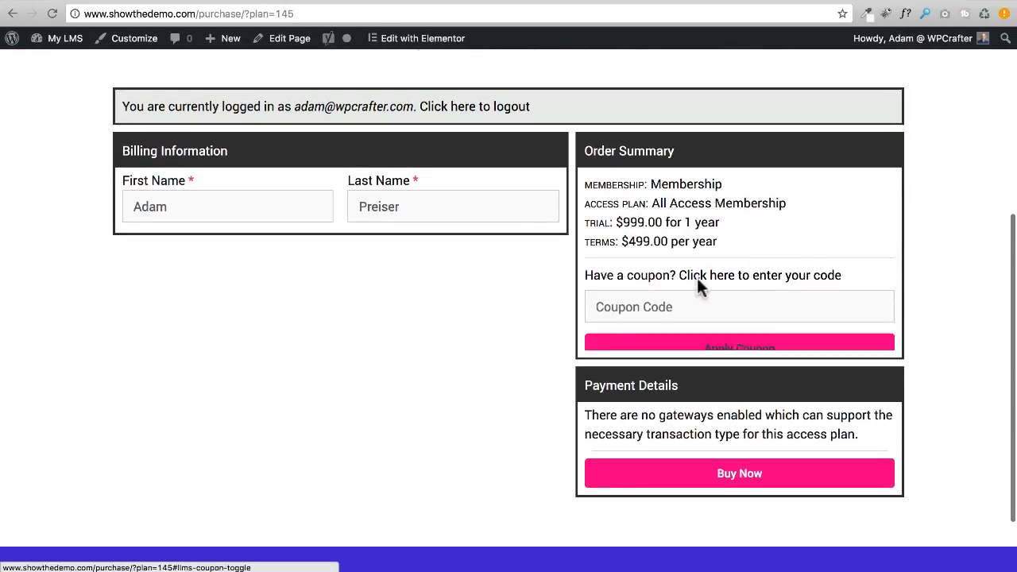
click(640, 308)
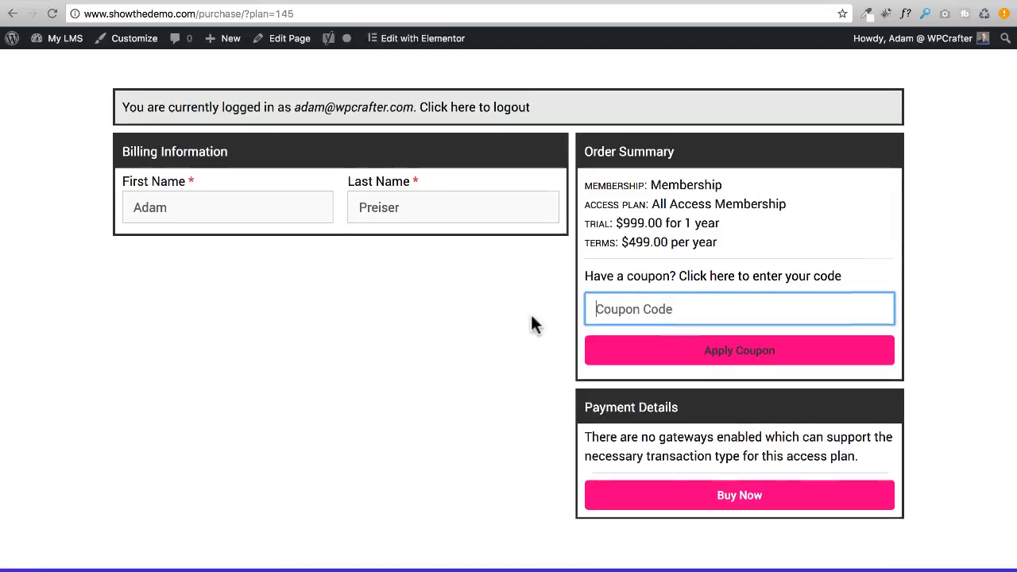
scroll(530, 312, up, 1)
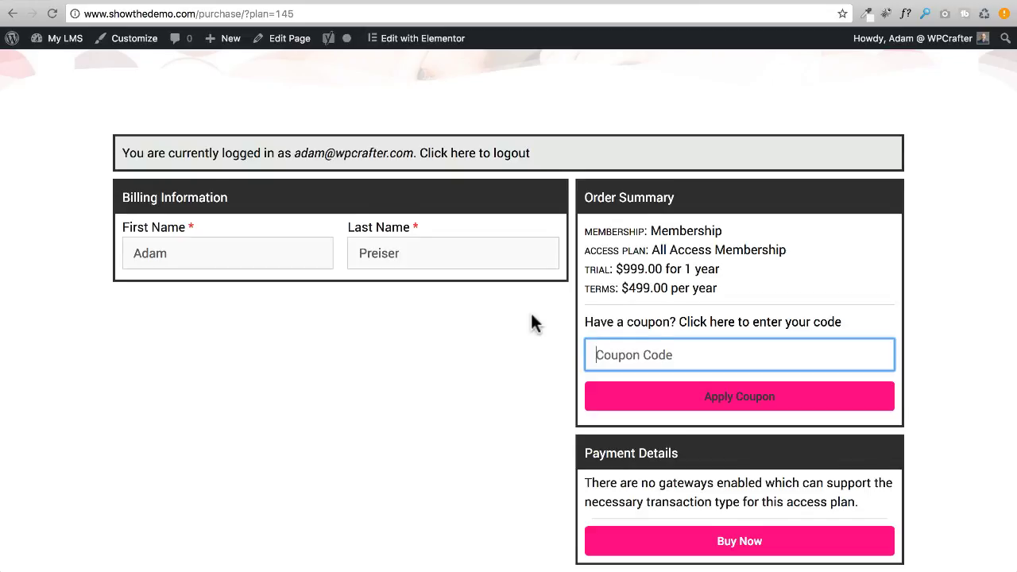
scroll(532, 322, up, 5)
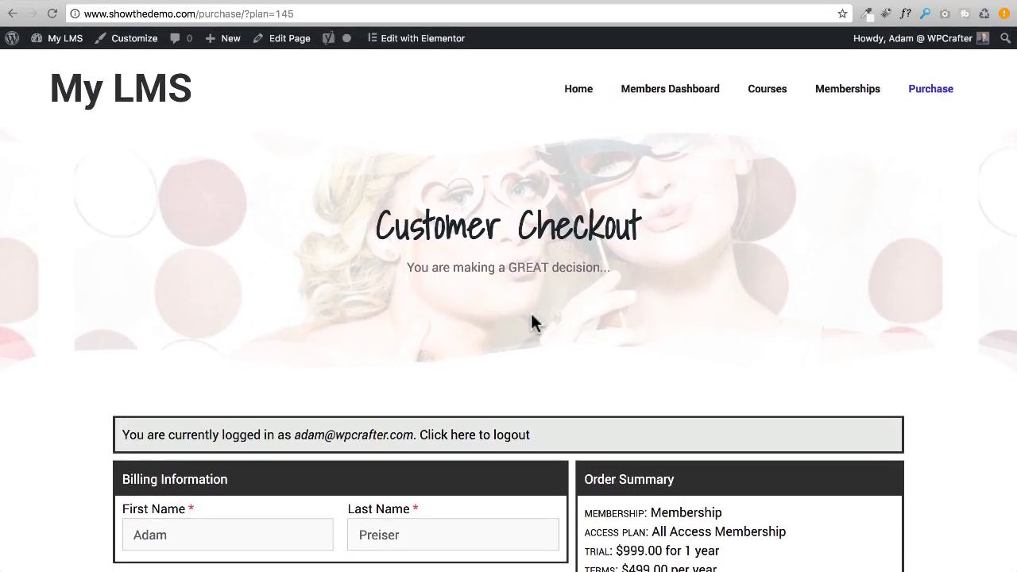
scroll(532, 322, down, 3)
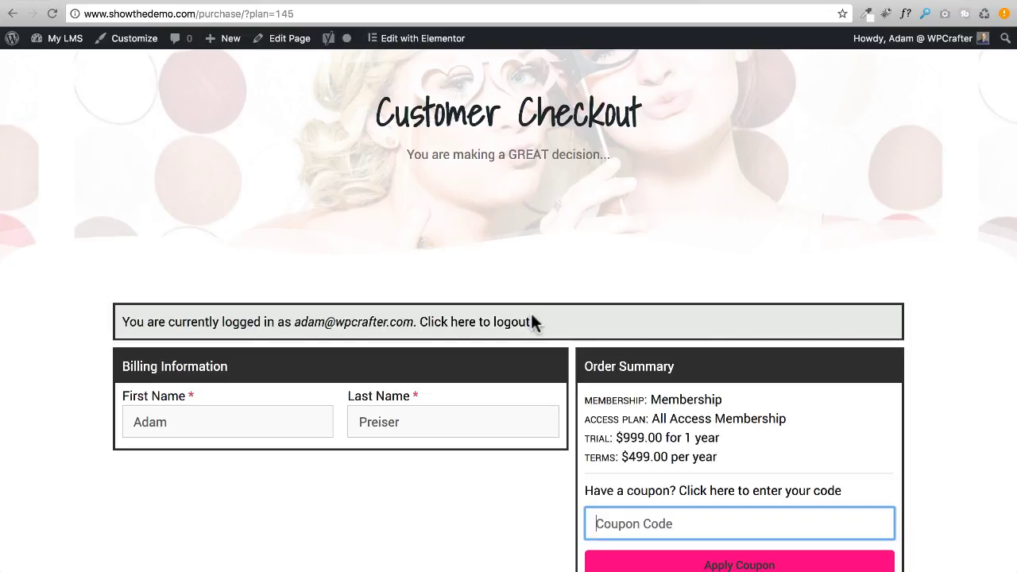